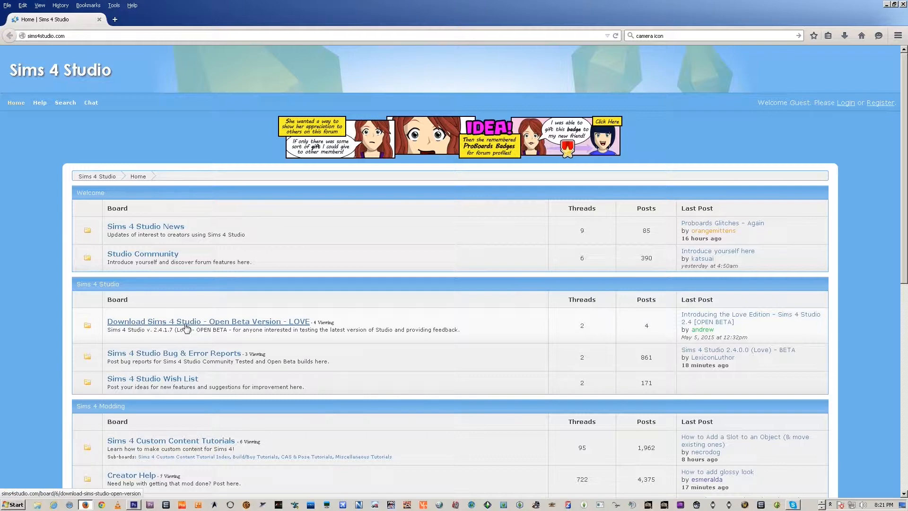
Open the Love Edition Sims 4 Studio 2.4 open beta thread from the forum's download board
click(233, 322)
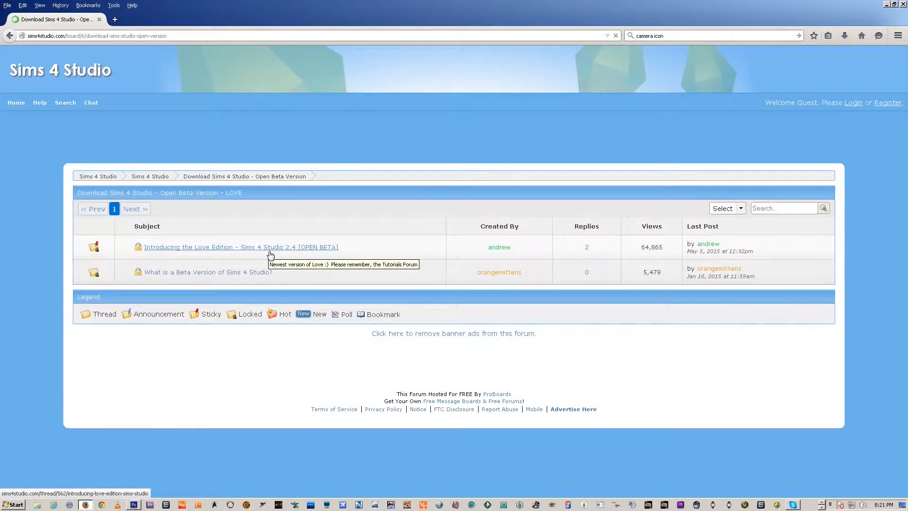
click(271, 255)
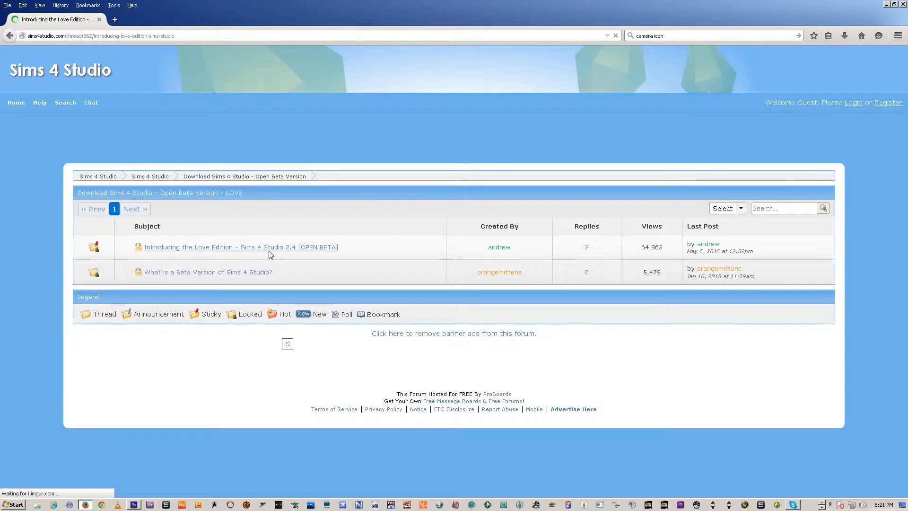
scroll(268, 250, down, 3)
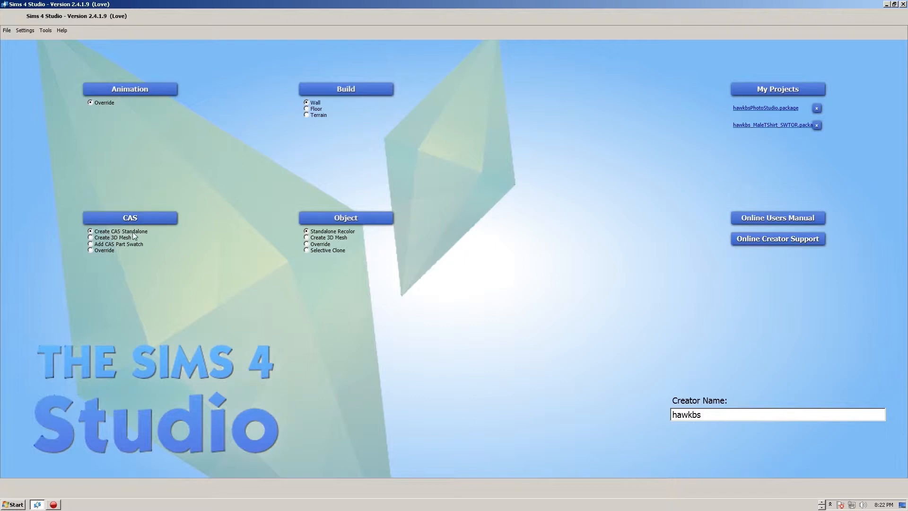
Start a standalone CAS project and filter the catalog to Male, Adult, Clothing Top
click(143, 222)
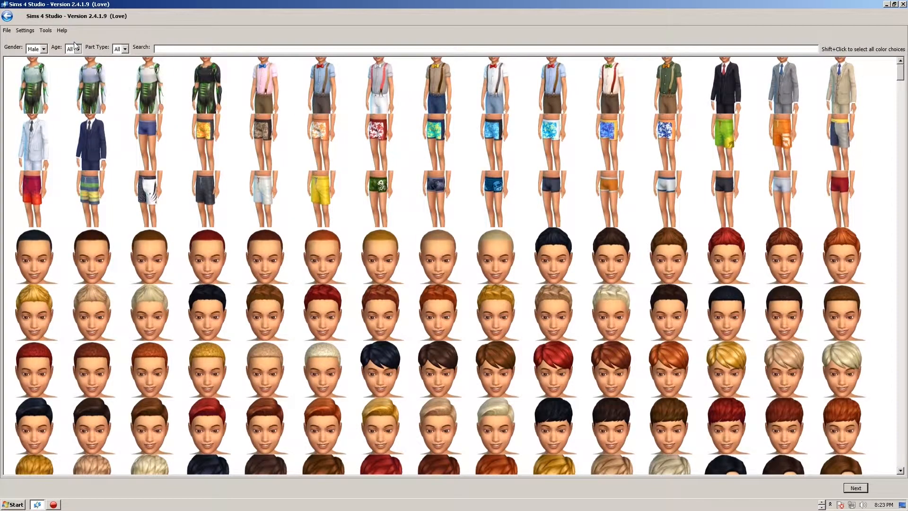
click(77, 50)
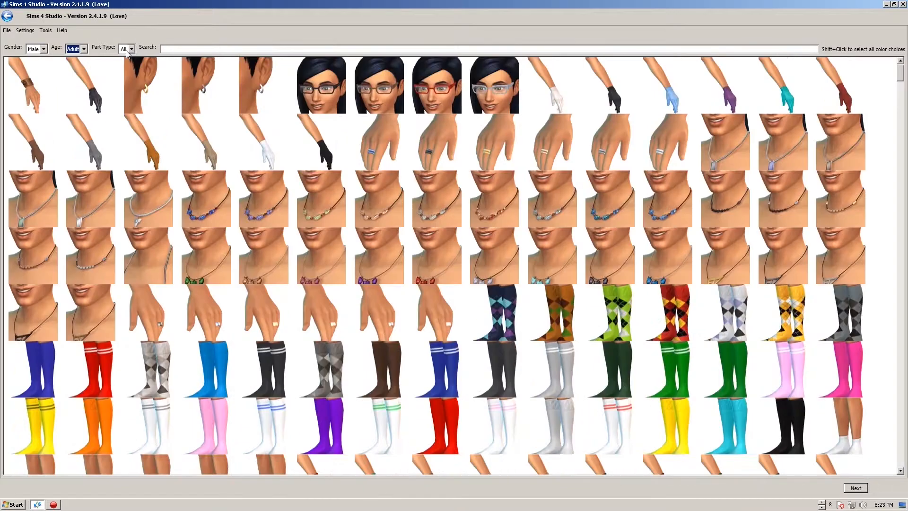
click(133, 49)
click(136, 51)
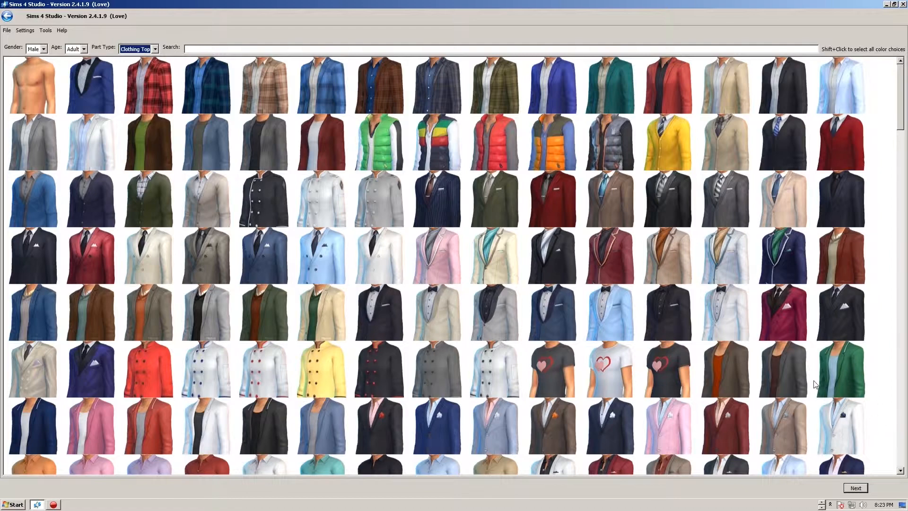
Choose the plain black crew-neck T-shirt as the base item and proceed to saving the package
click(900, 471)
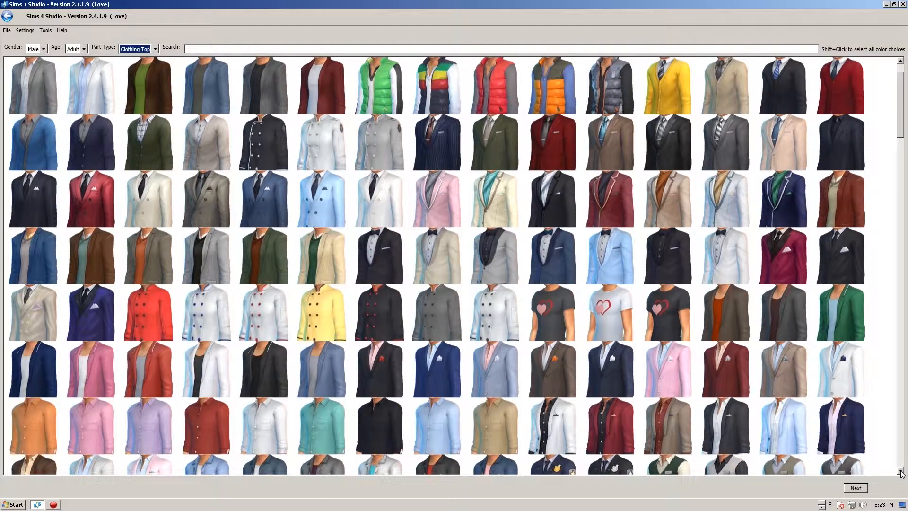
click(900, 470)
click(900, 470)
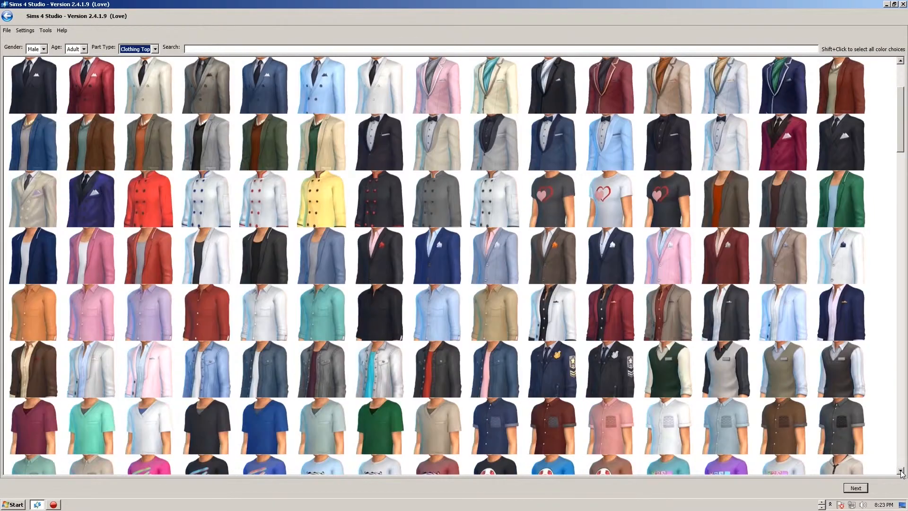
click(900, 471)
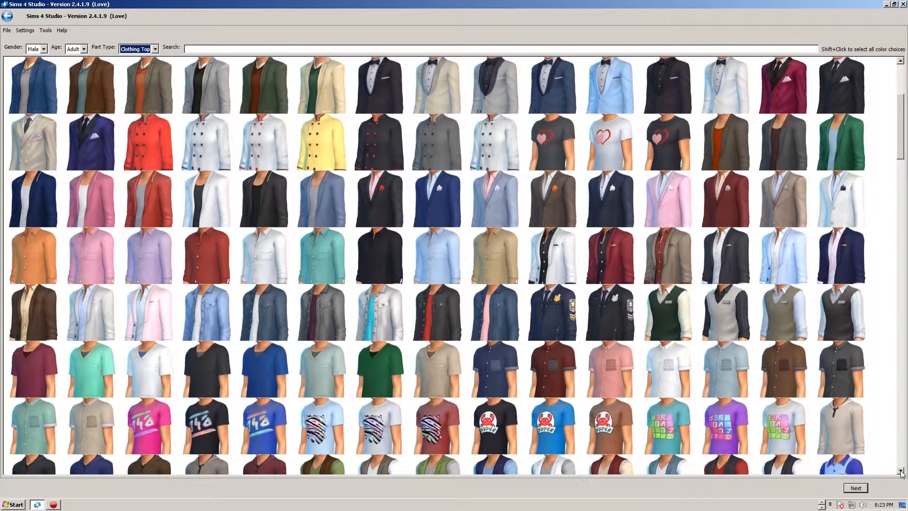
click(900, 471)
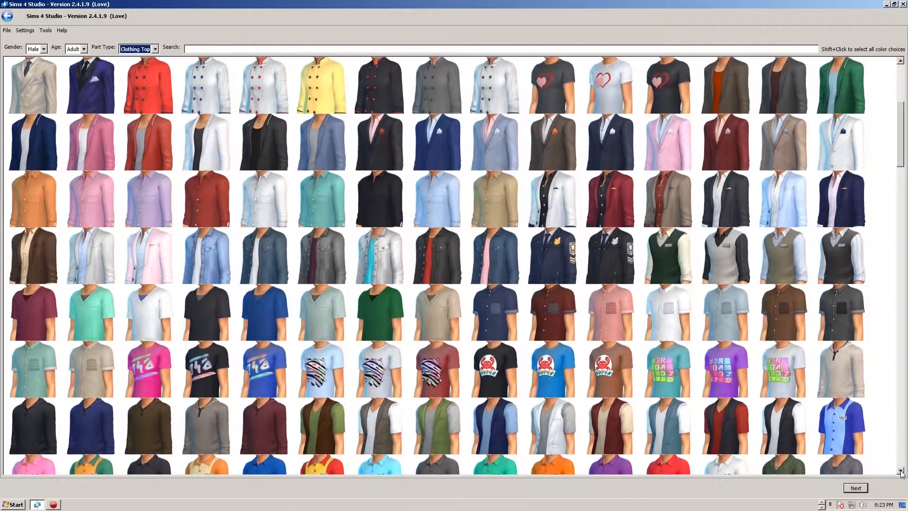
click(900, 470)
click(900, 470)
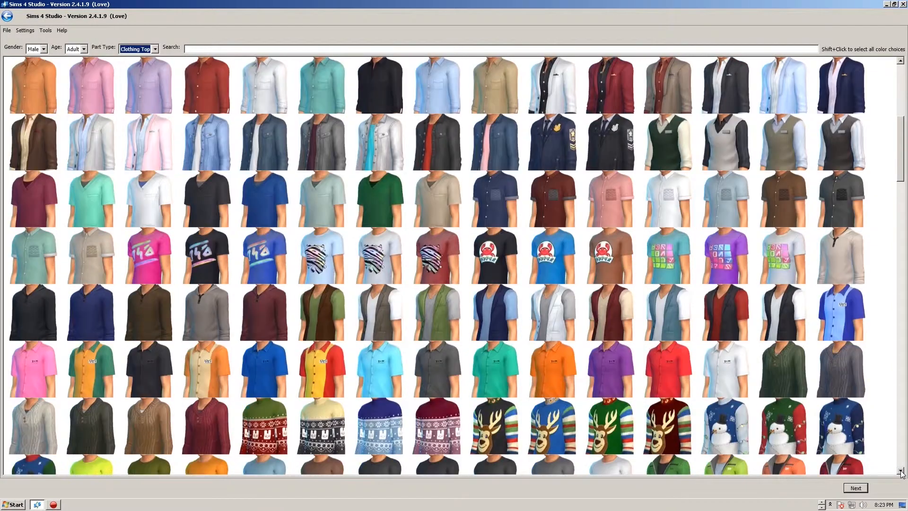
click(900, 471)
click(900, 471)
click(900, 471)
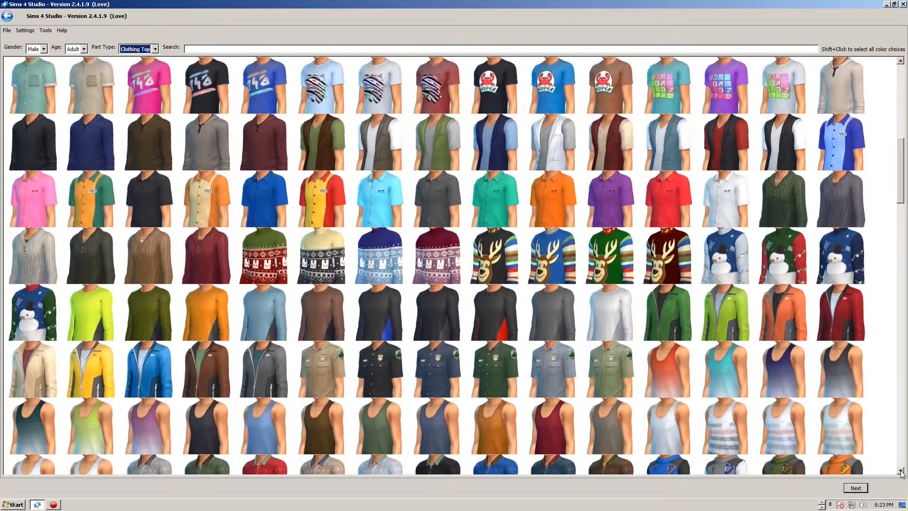
click(900, 471)
click(900, 471)
click(900, 470)
click(900, 471)
click(901, 471)
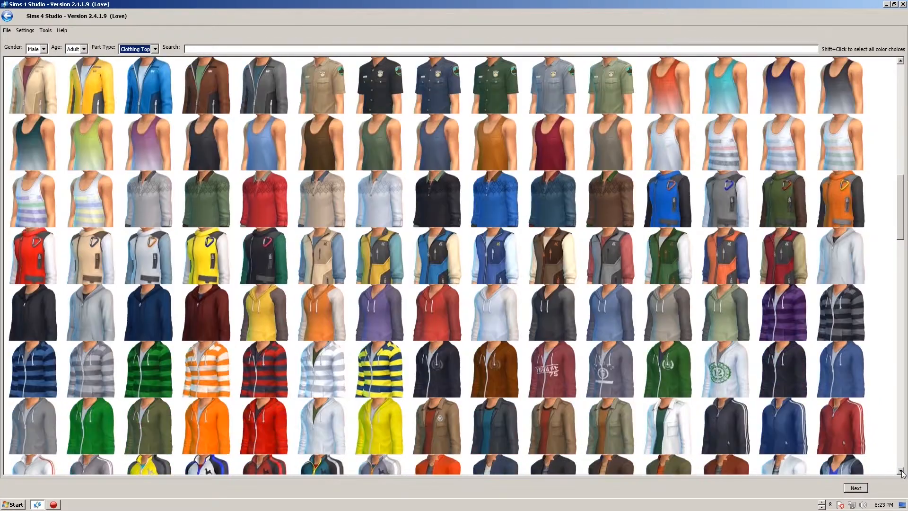
click(900, 470)
click(900, 471)
click(900, 471)
click(900, 471)
click(900, 471)
click(900, 471)
click(900, 471)
click(900, 471)
click(901, 470)
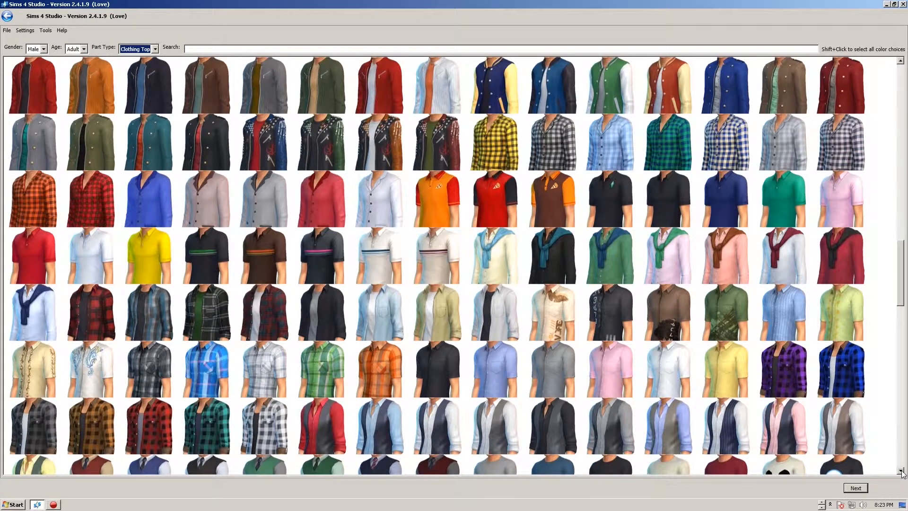
click(901, 471)
click(900, 471)
click(900, 470)
click(900, 471)
click(900, 470)
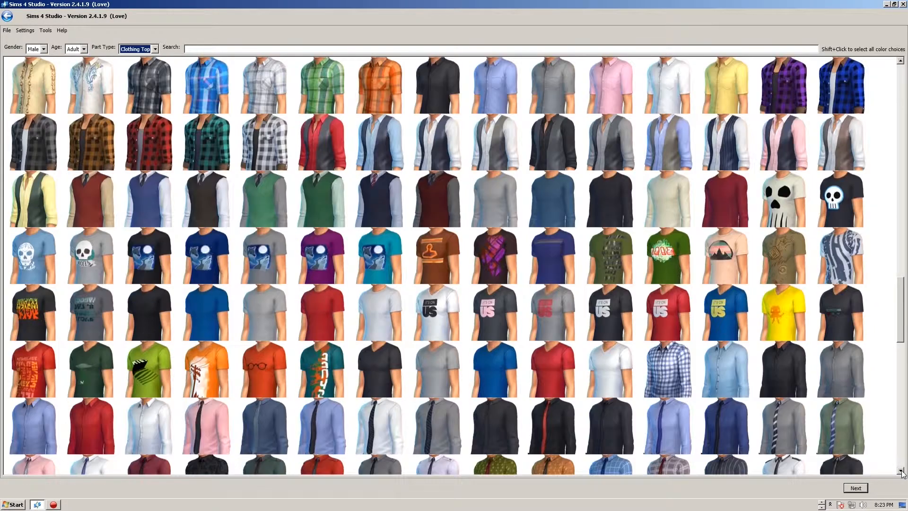
click(151, 306)
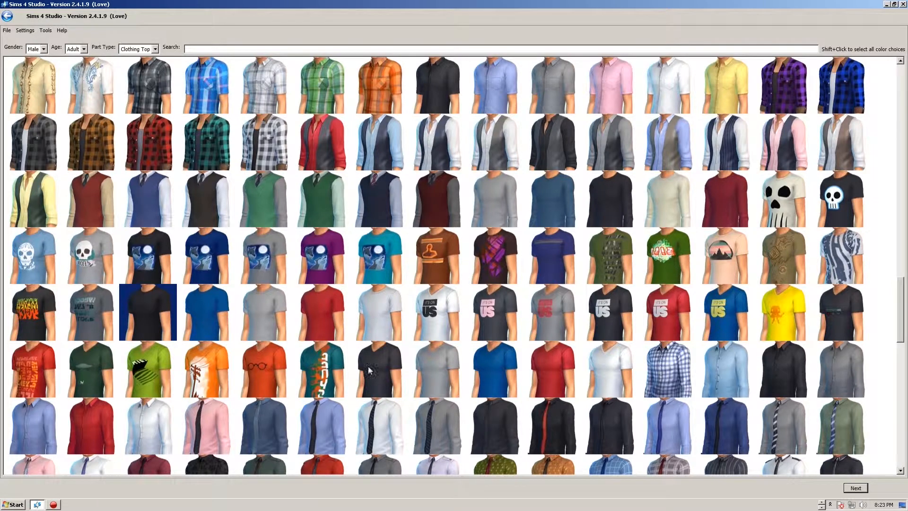
click(856, 487)
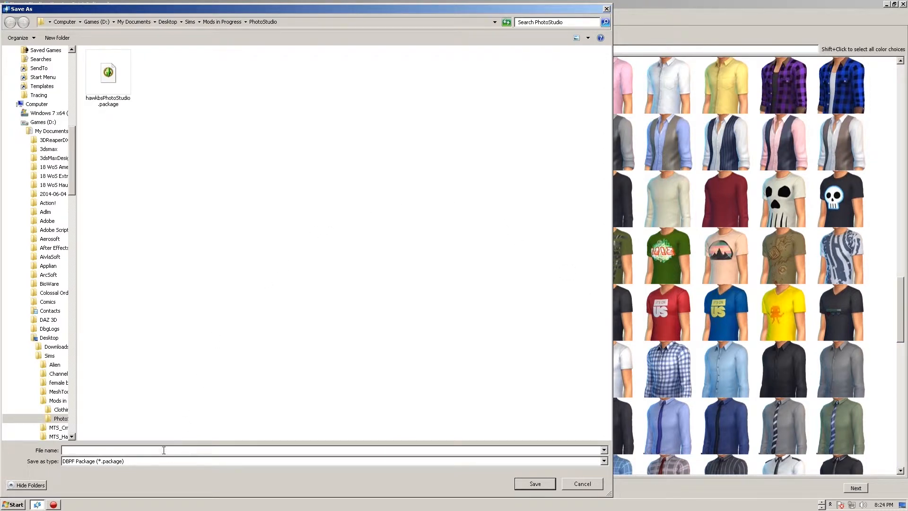
Create a folder named NewTshirt inside the Mods in Progress folder
click(211, 21)
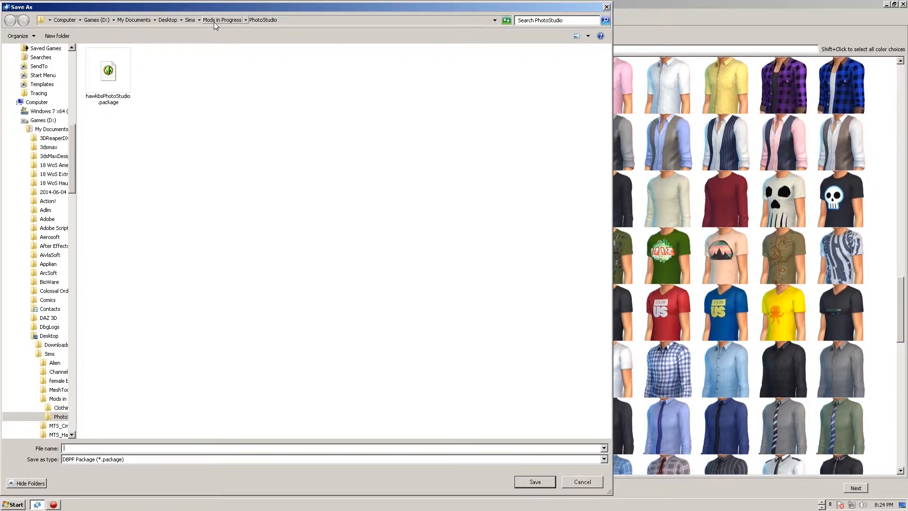
right_click(243, 121)
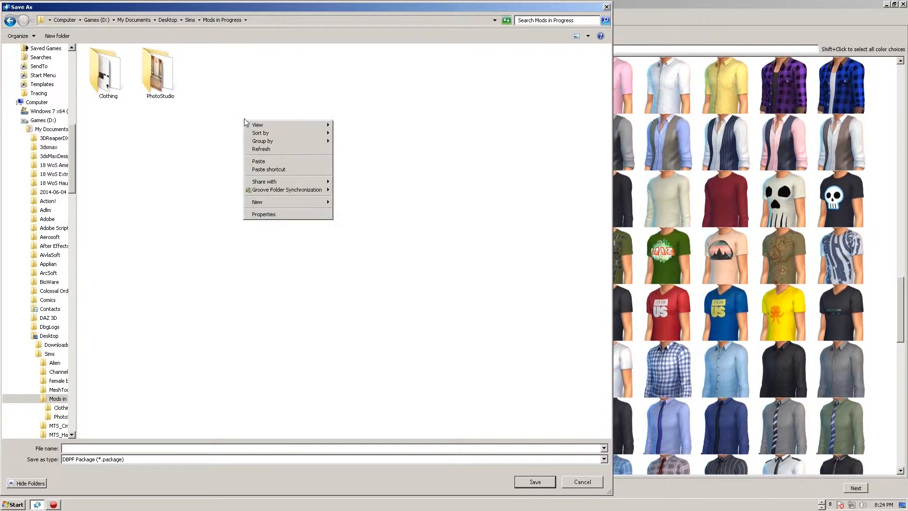
mouse_move(289, 203)
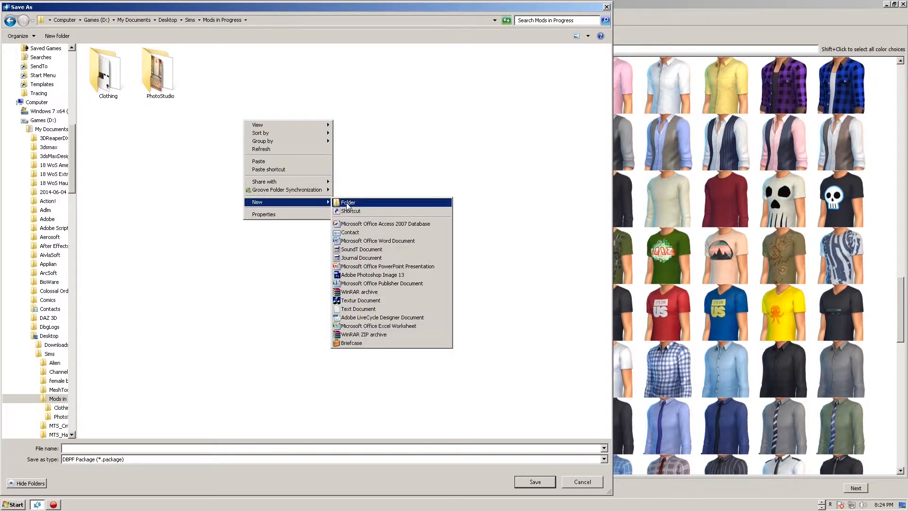
click(348, 203)
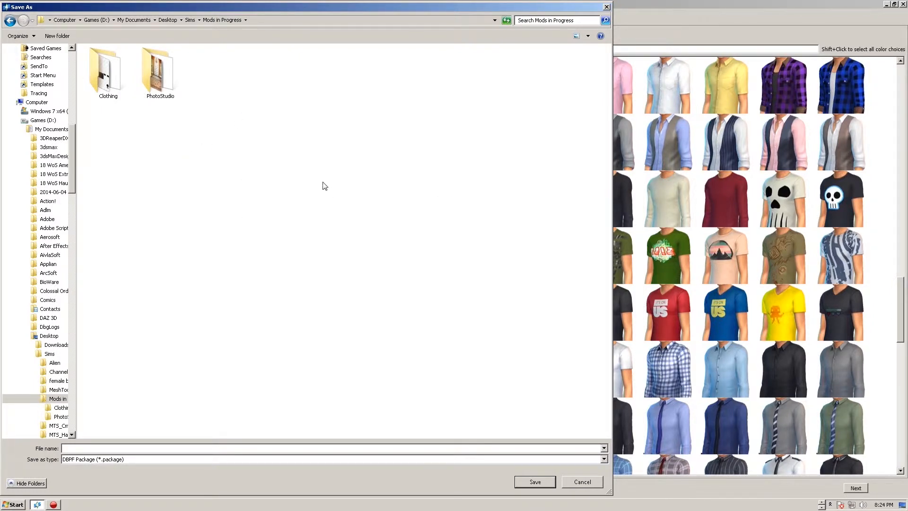
right_click(299, 153)
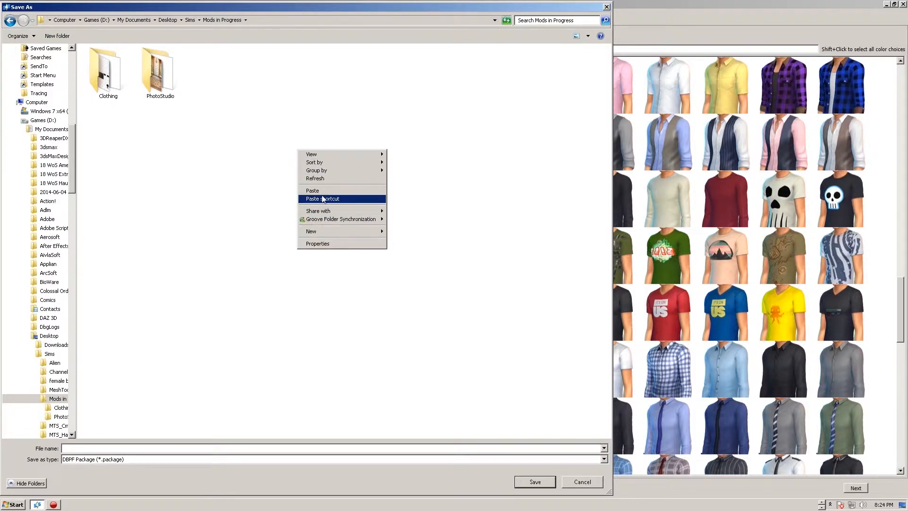
click(326, 179)
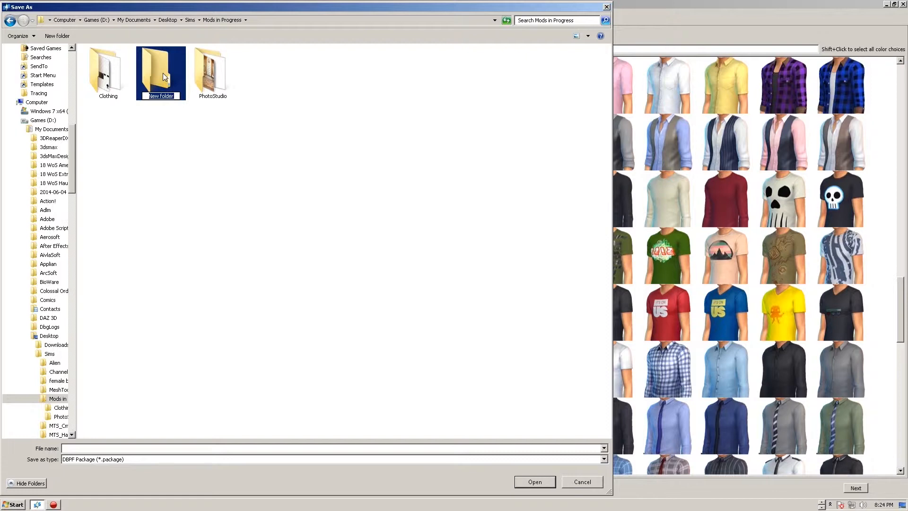
text(newTshirt)
key(Left)
key(Left)
key(Left)
text(N)
key(Return)
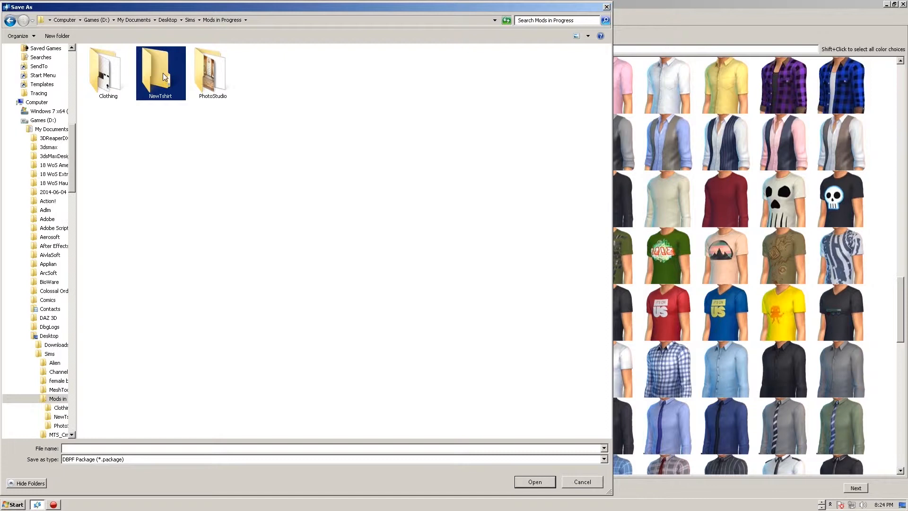
Save the package in the NewTshirt folder as hawkbs_SW_Tshirt
double_click(159, 70)
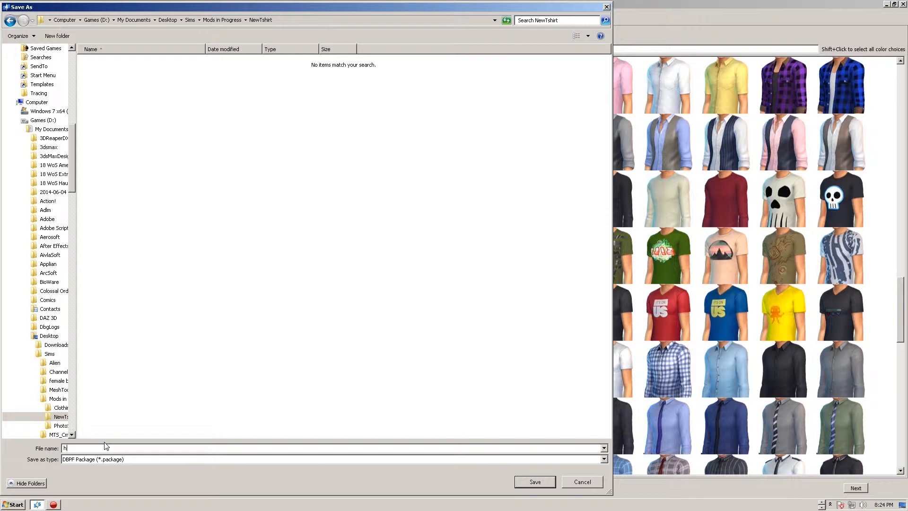
text(aw)
text(kbs_SW_Tshirt)
key(Return)
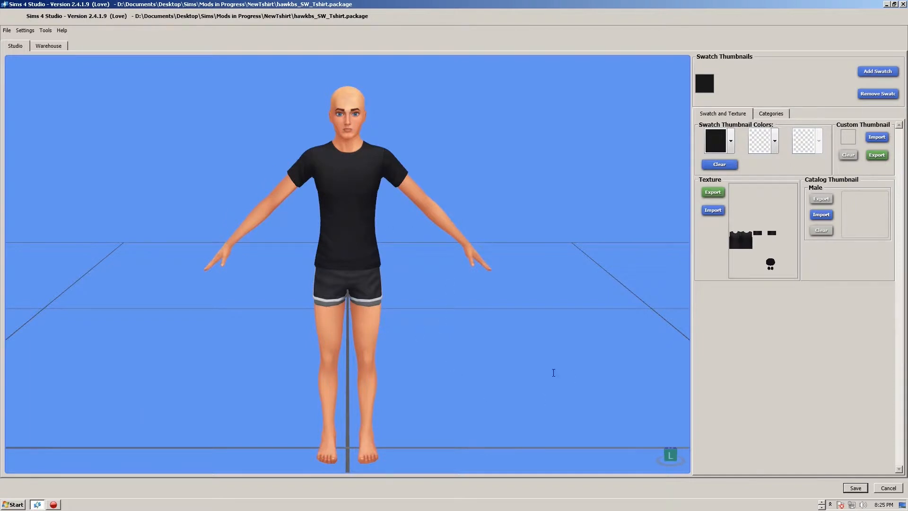
Export the black T-shirt's texture as 1.dds into the NewTshirt folder
drag(495, 328, 475, 320)
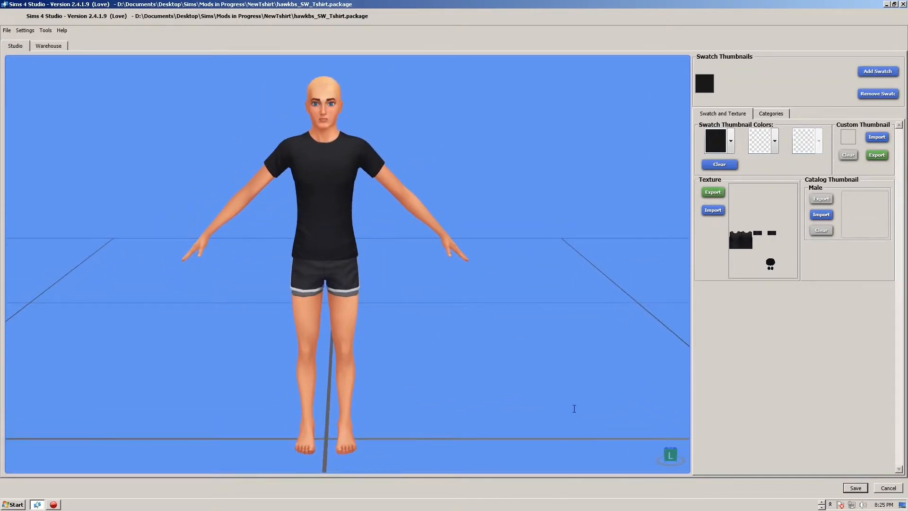
drag(529, 405, 545, 378)
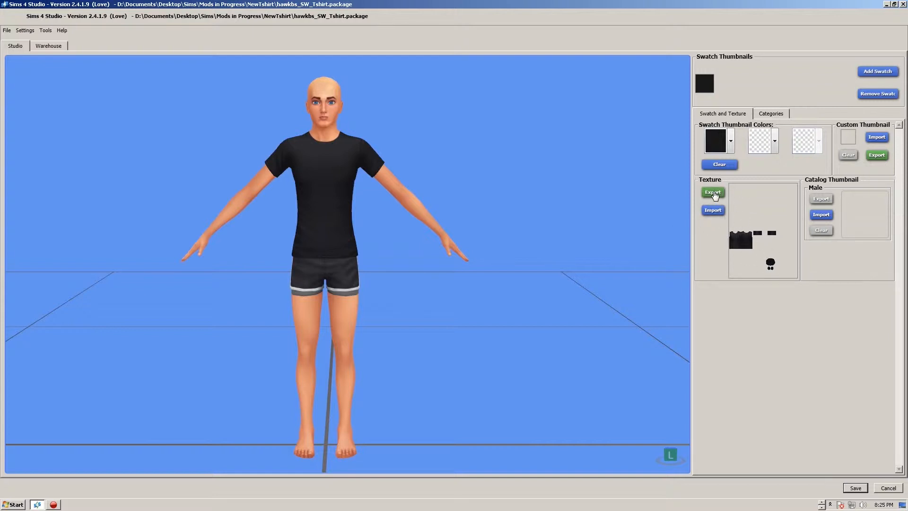
click(713, 193)
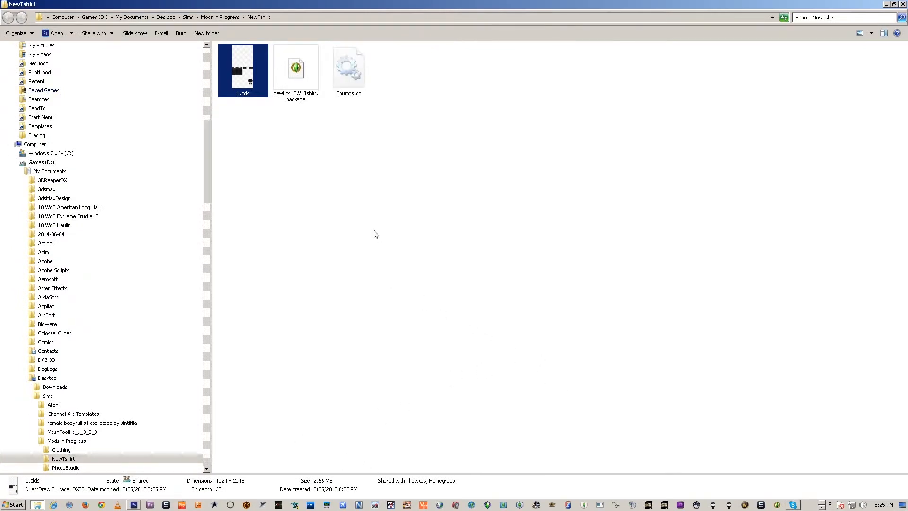
Switch to the NewTshirt folder and open the exported 1.dds texture in Photoshop
double_click(242, 69)
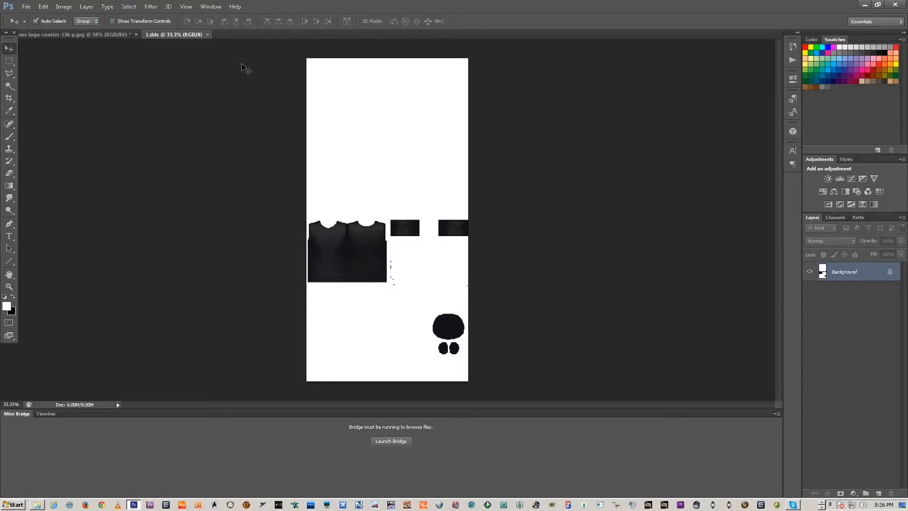
key(ctrl+plus)
key(ctrl+plus)
key(ctrl+plus)
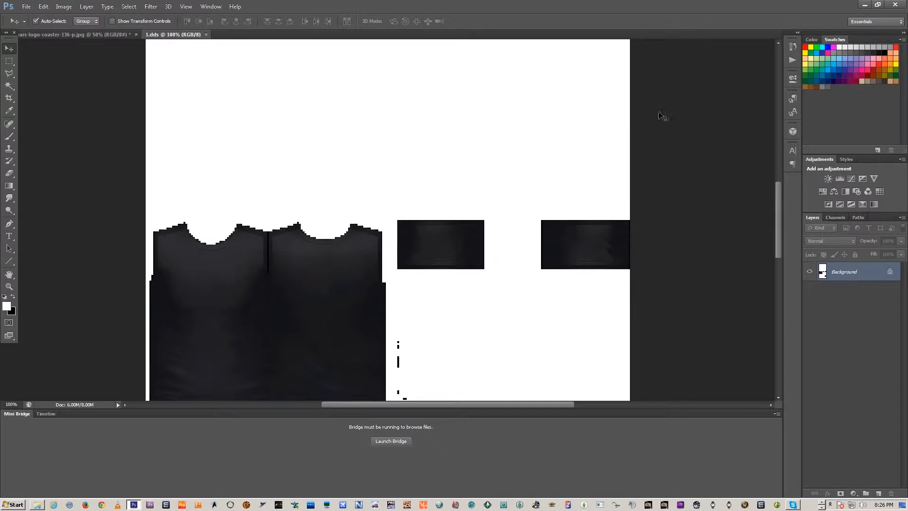
drag(779, 227, 776, 248)
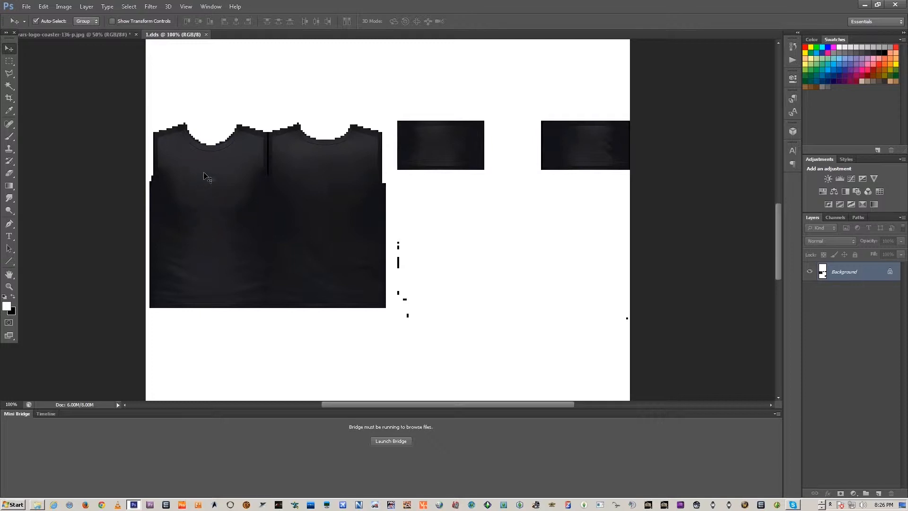
Compare the Star Wars logo image with the 1.dds shirt texture, ending on the logo image
click(82, 32)
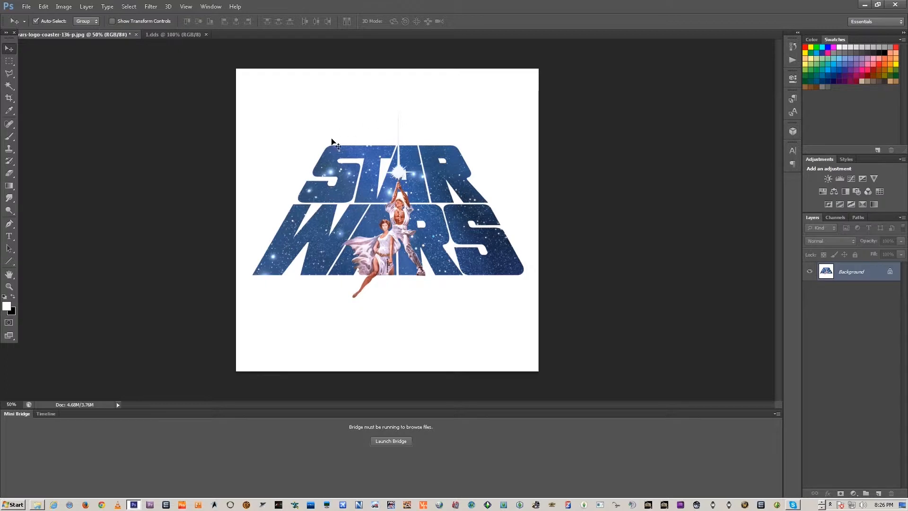
click(156, 35)
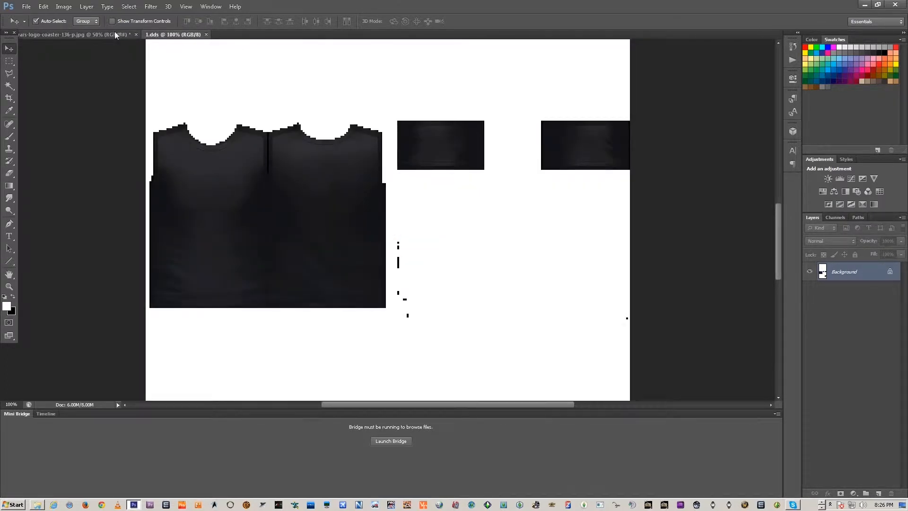
click(102, 35)
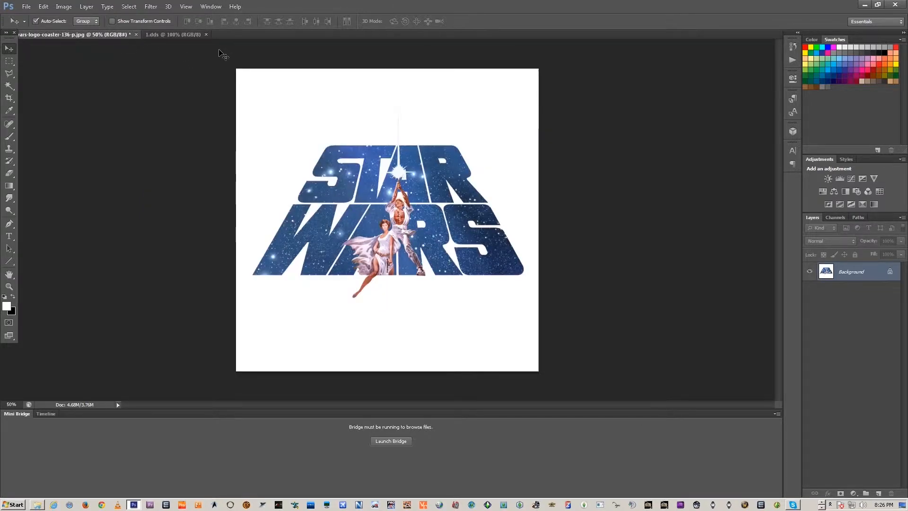
Select the white background around the Star Wars logo with the Magic Wand, then invert the selection to isolate the logo
click(11, 88)
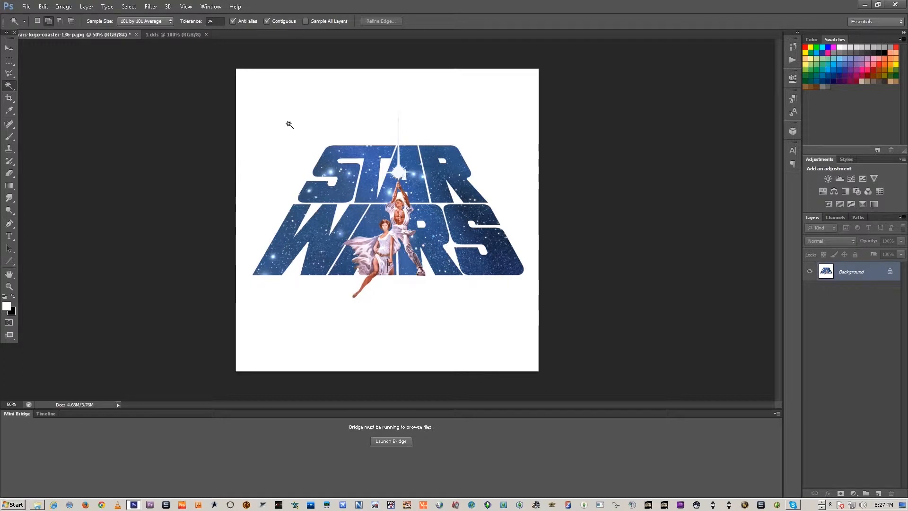
click(289, 124)
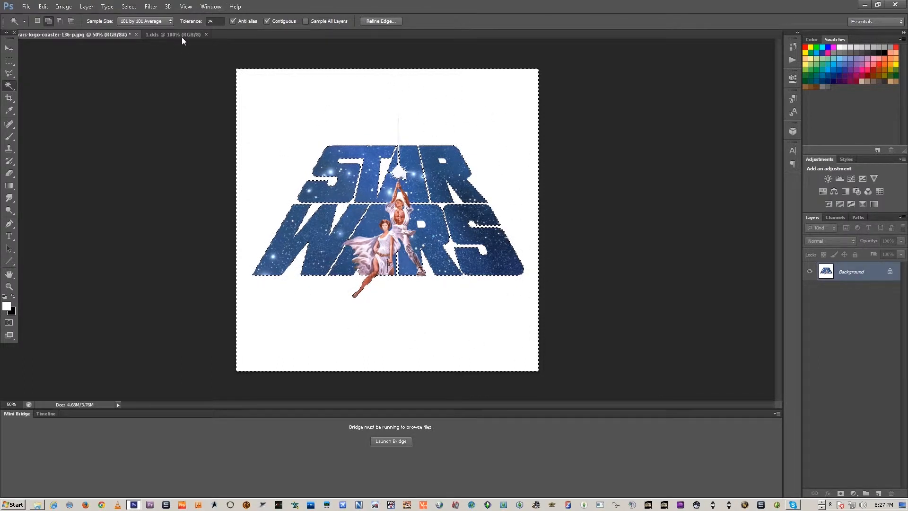
click(131, 11)
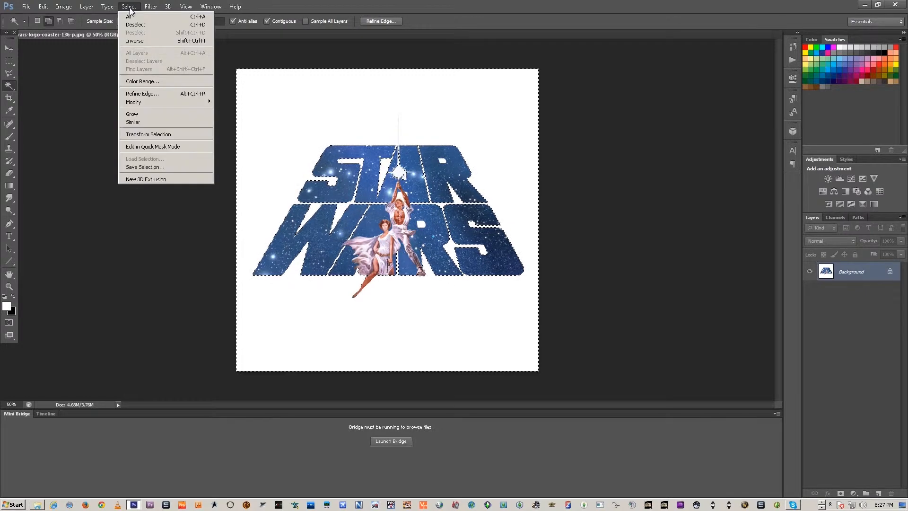
click(139, 43)
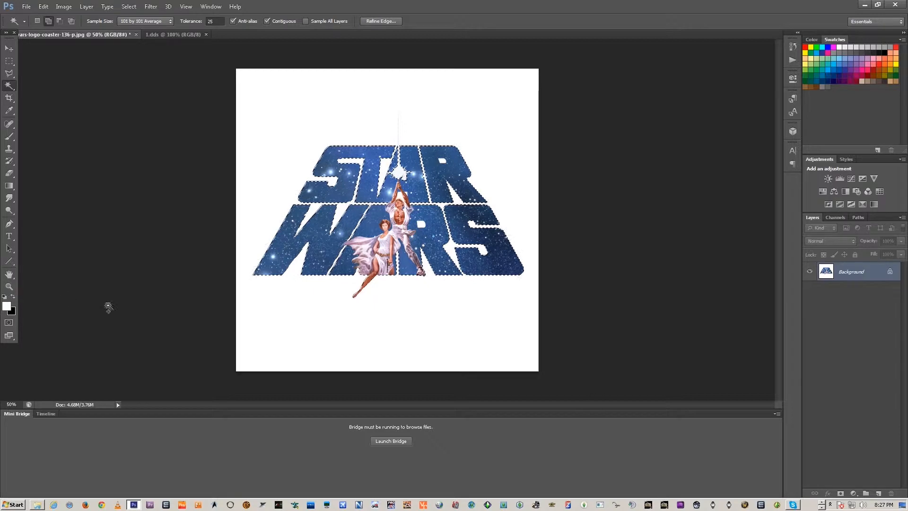
Subtract the white hole inside the R of STAR from the selection with the Polygonal Lasso
key(ctrl+plus)
key(ctrl+plus)
key(ctrl+plus)
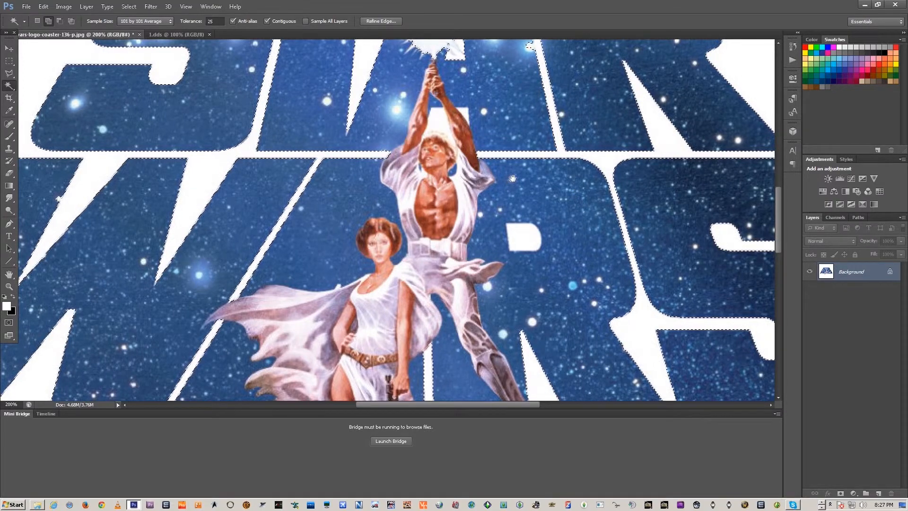
drag(457, 180, 488, 318)
drag(365, 57, 432, 61)
drag(466, 300, 424, 258)
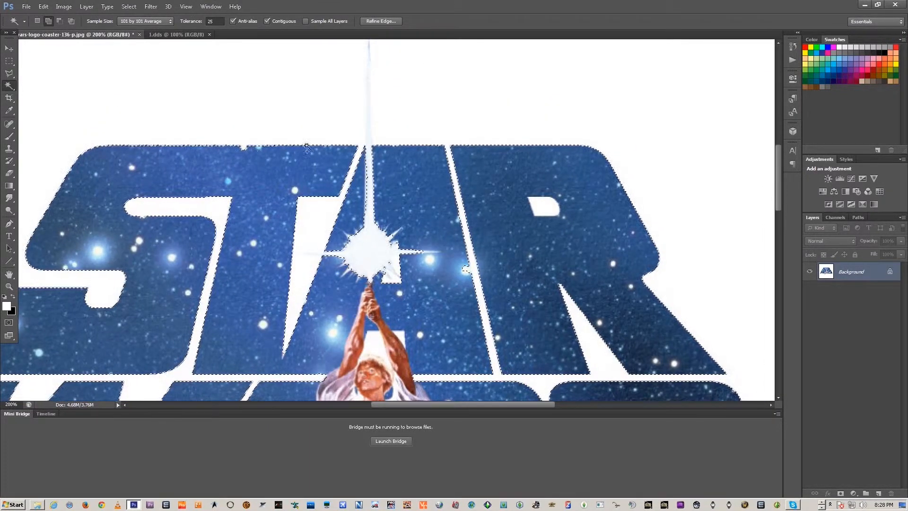
click(10, 62)
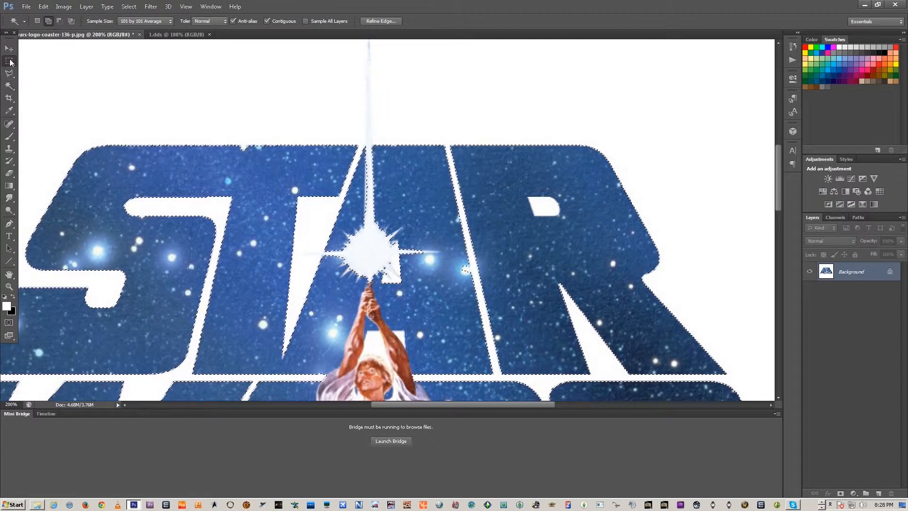
click(58, 22)
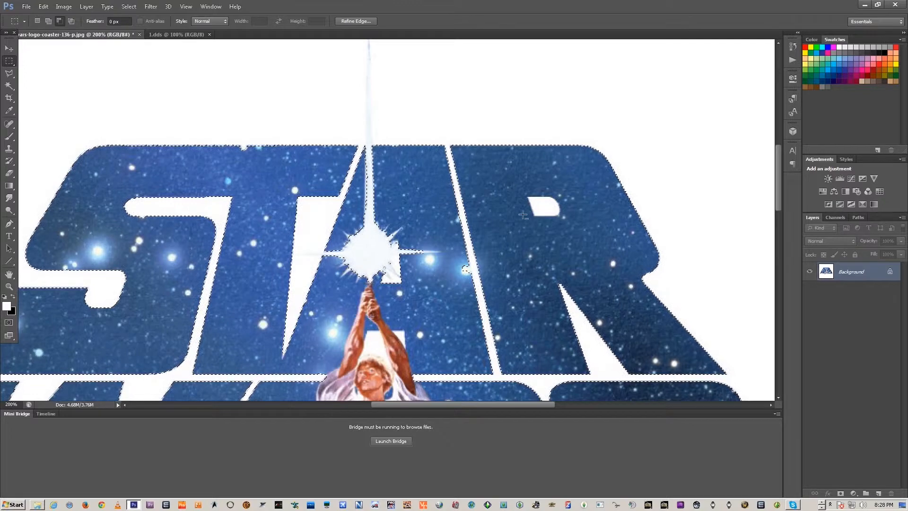
click(12, 77)
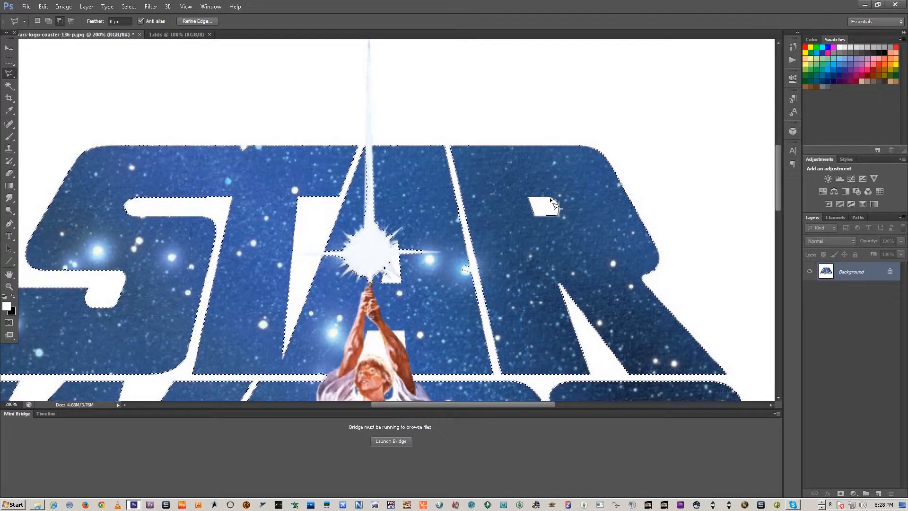
click(529, 197)
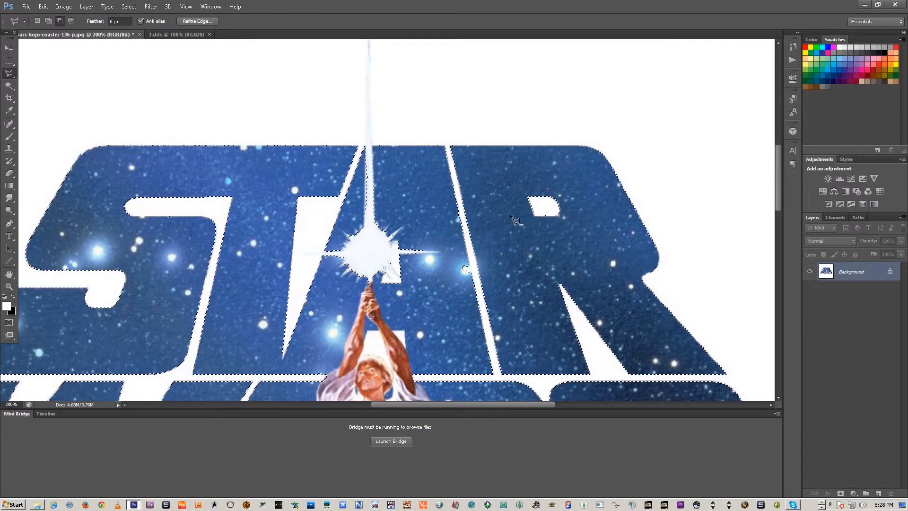
click(535, 217)
Add the starburst above the man's hands and the small bright star at the A's edge to the logo selection
click(374, 146)
click(440, 248)
click(432, 303)
click(338, 287)
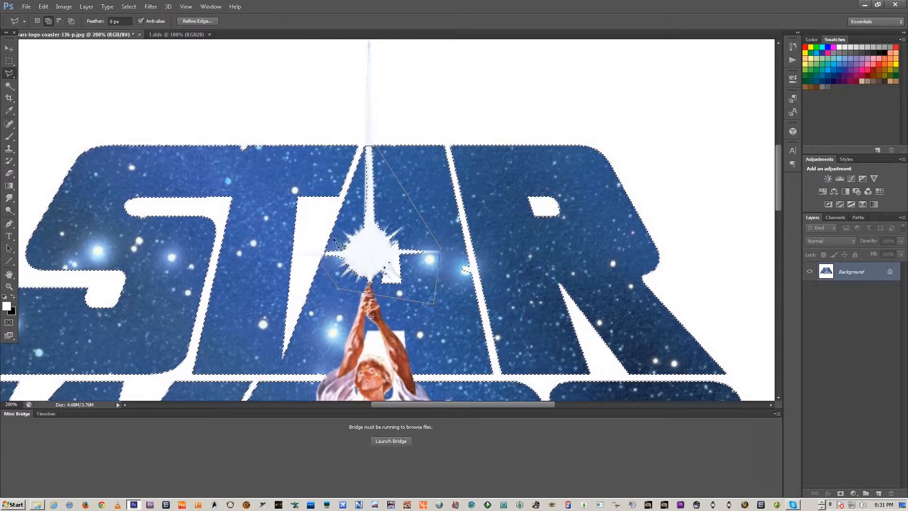
click(368, 147)
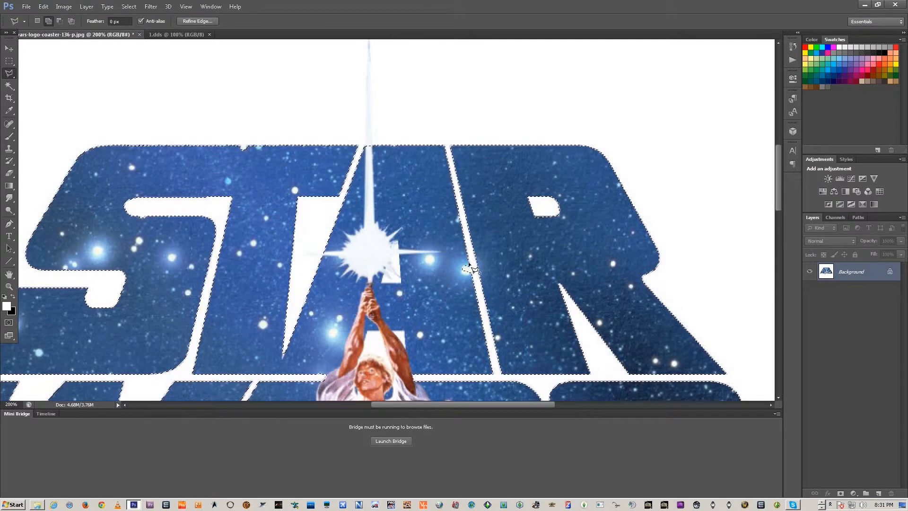
click(474, 287)
click(452, 273)
click(467, 268)
Add the thin light beam rising above the STAR lettering to the selection with the Polygonal Lasso
drag(419, 103, 430, 225)
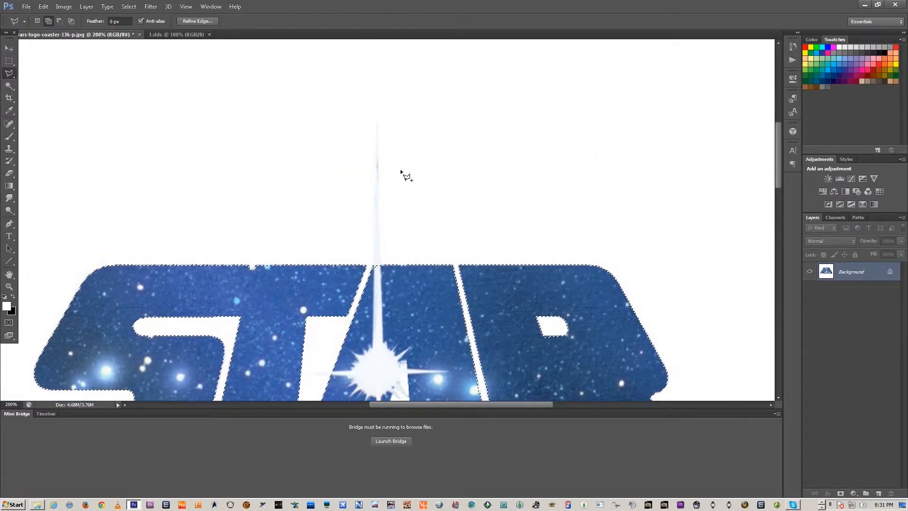
click(372, 266)
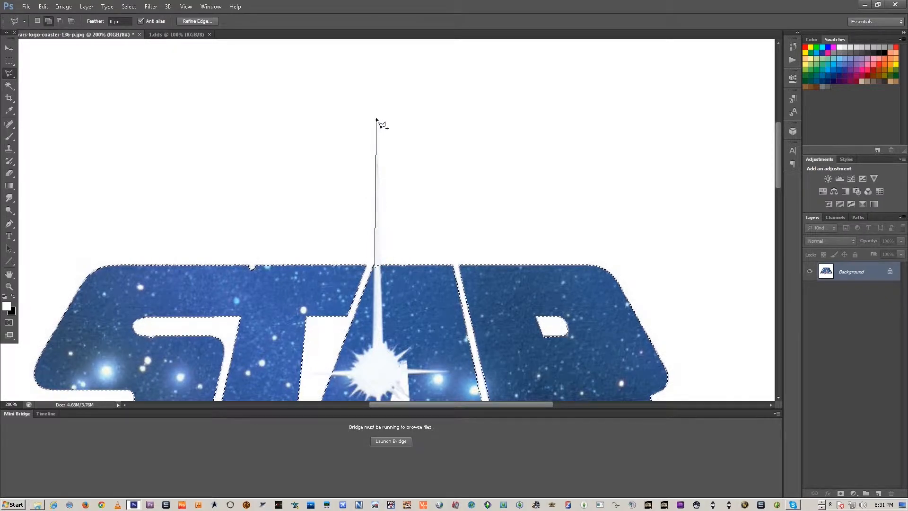
click(377, 114)
click(378, 266)
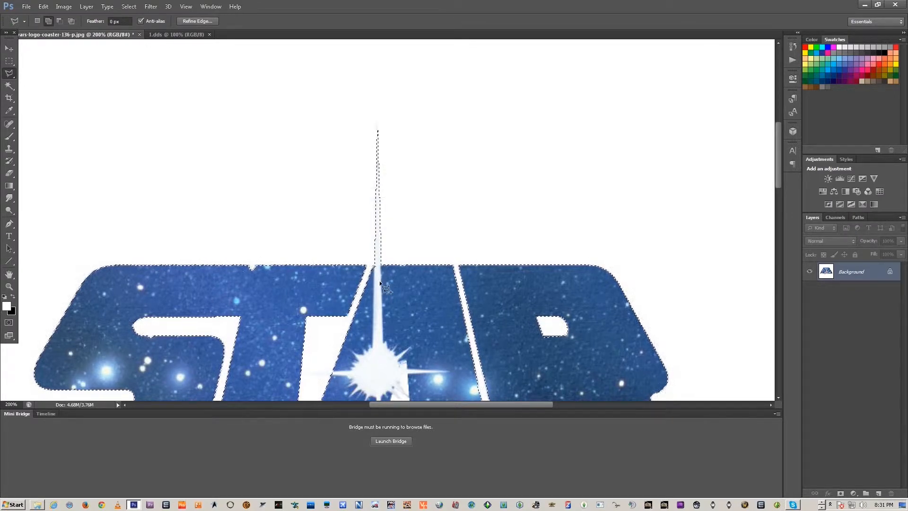
Subtract the white gap of the A beside the starburst from the logo selection
drag(427, 287, 429, 267)
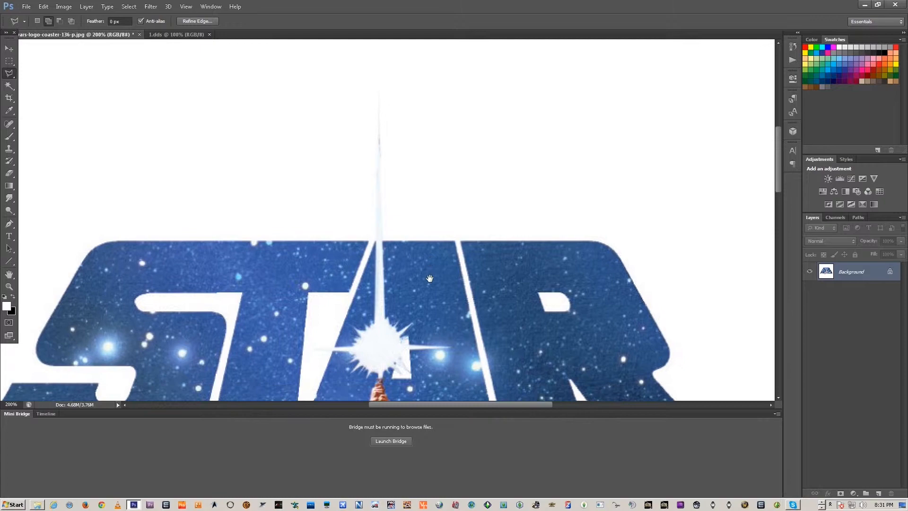
drag(444, 288, 404, 138)
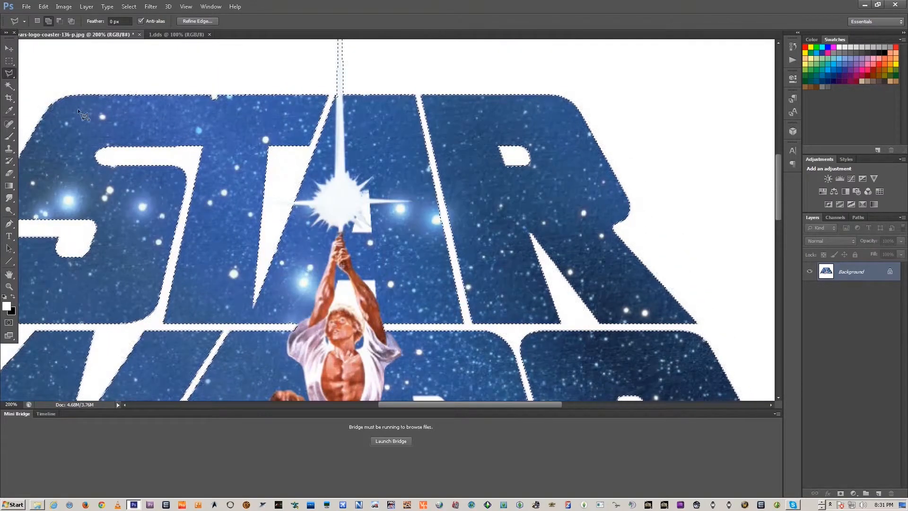
click(60, 21)
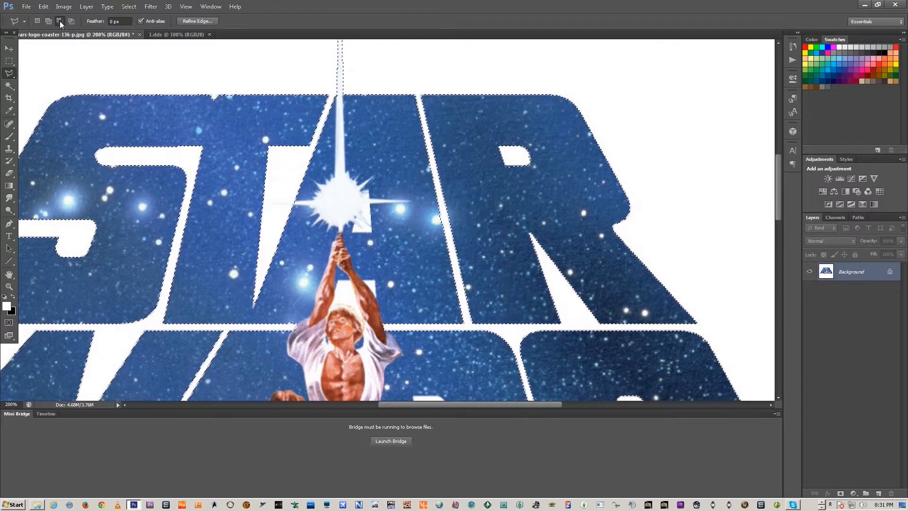
click(364, 194)
click(365, 196)
click(362, 216)
click(352, 232)
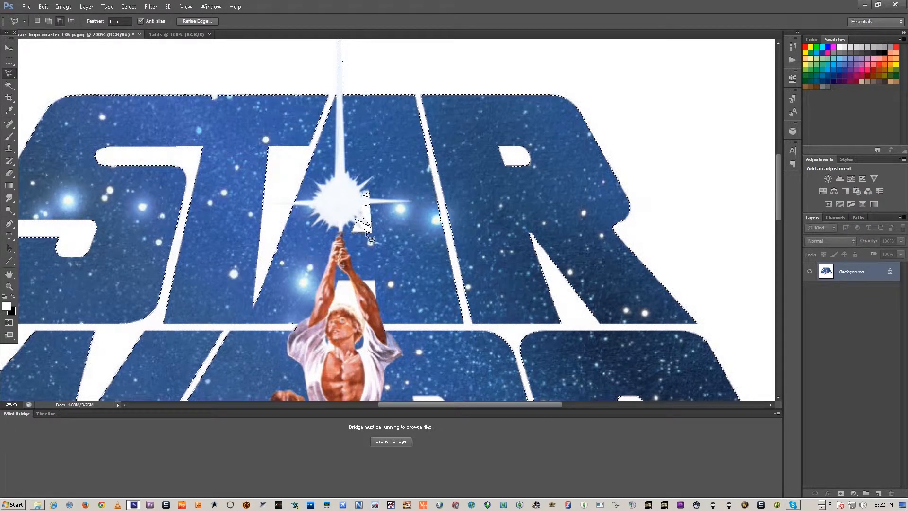
click(371, 233)
click(359, 225)
Subtract the white hole inside the R of WARS from the logo selection
drag(269, 268, 286, 264)
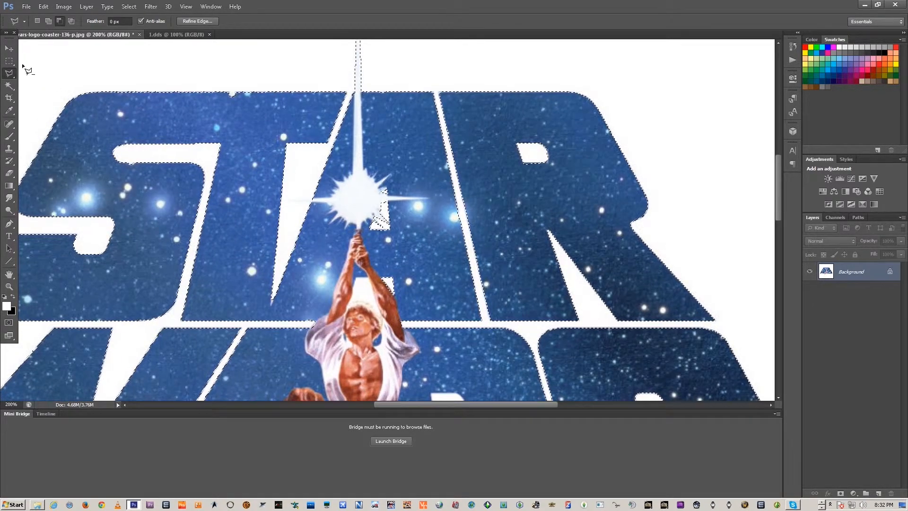
key(shift)
drag(103, 201, 227, 79)
drag(270, 199, 88, 85)
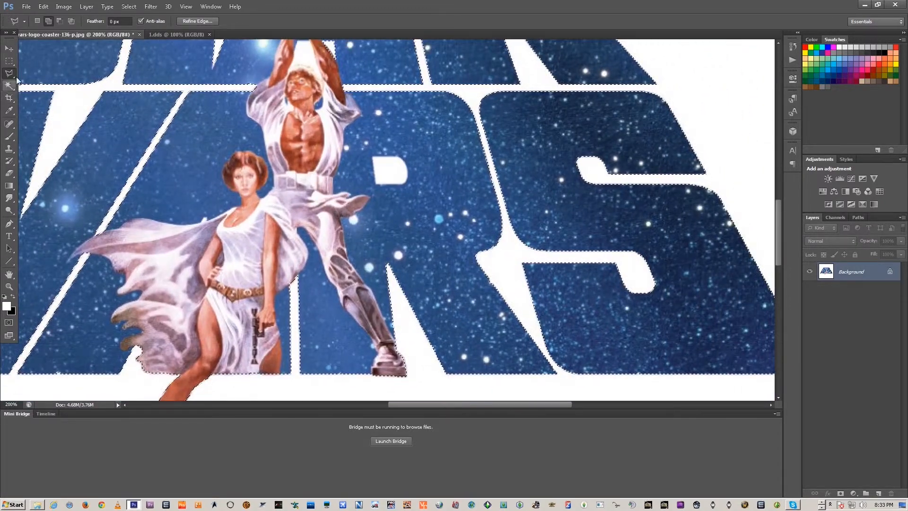
click(59, 21)
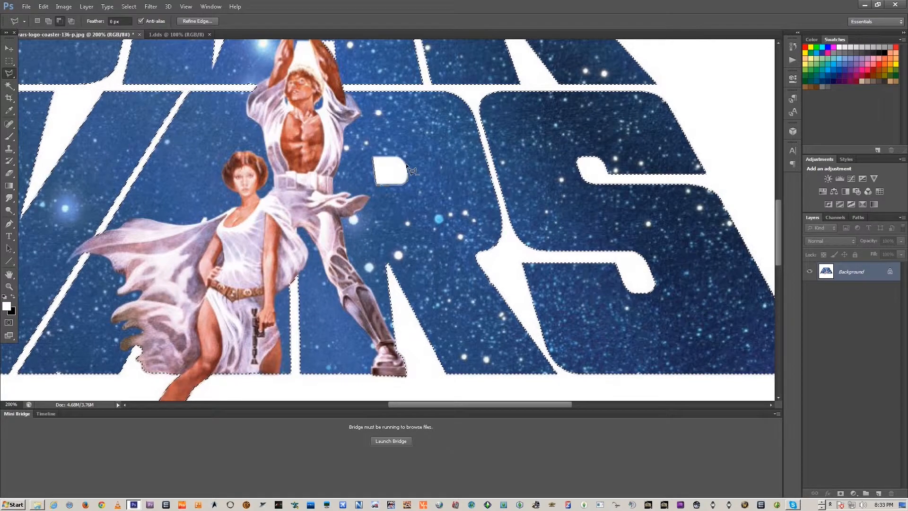
click(379, 159)
Check the remaining selection edges, then copy the selected logo and paste it into the 1.dds shirt texture
drag(464, 287, 554, 235)
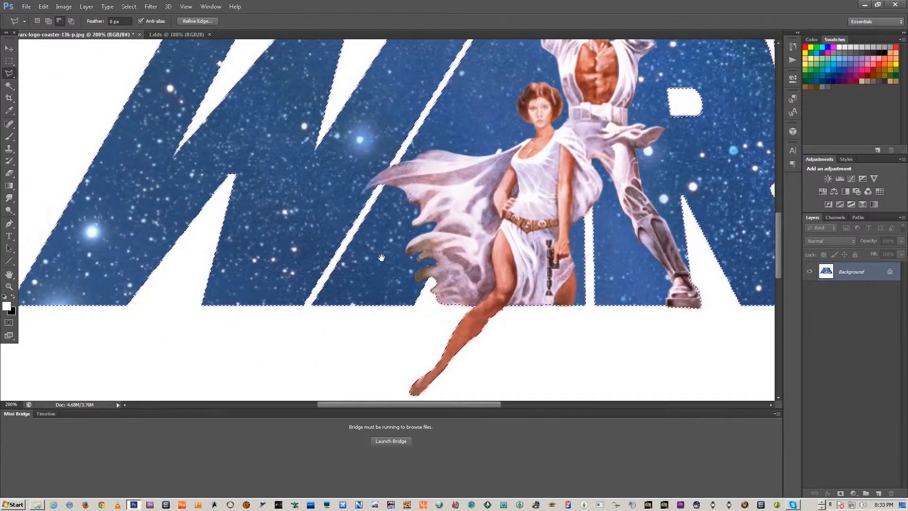
drag(382, 258, 426, 207)
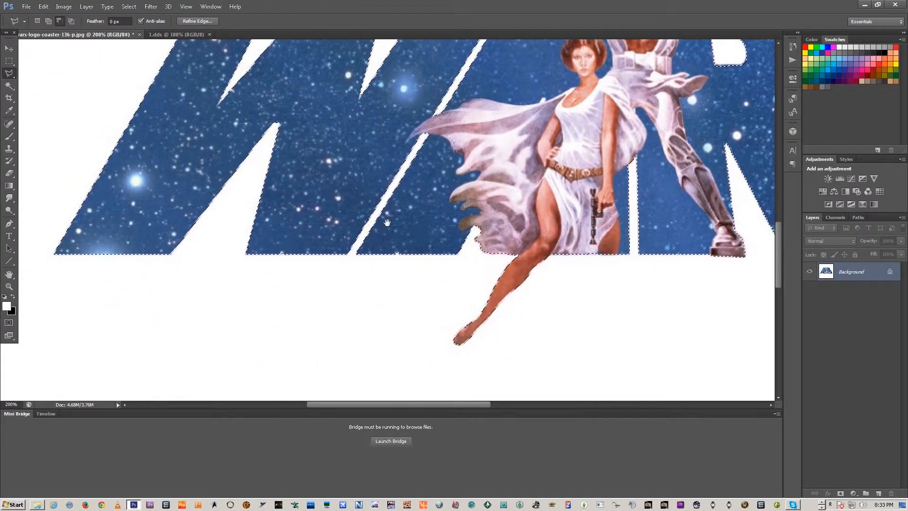
drag(369, 186, 316, 258)
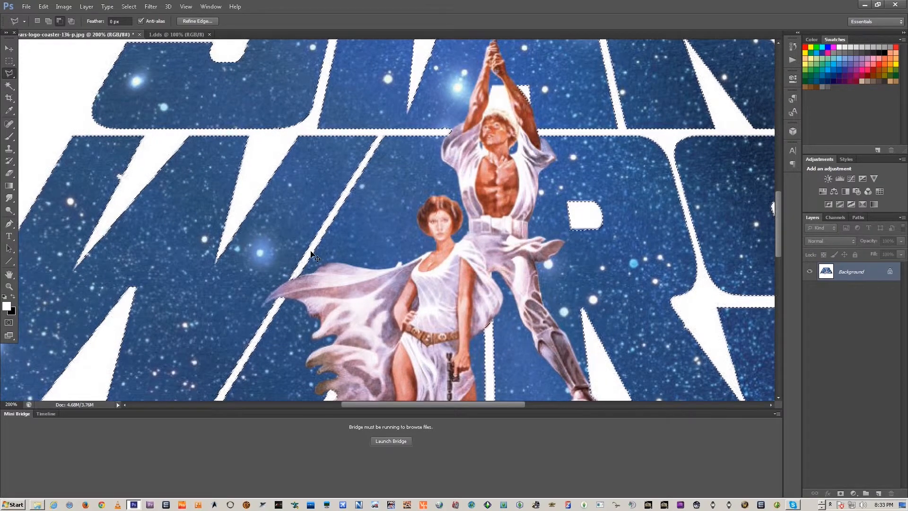
key(ctrl+0)
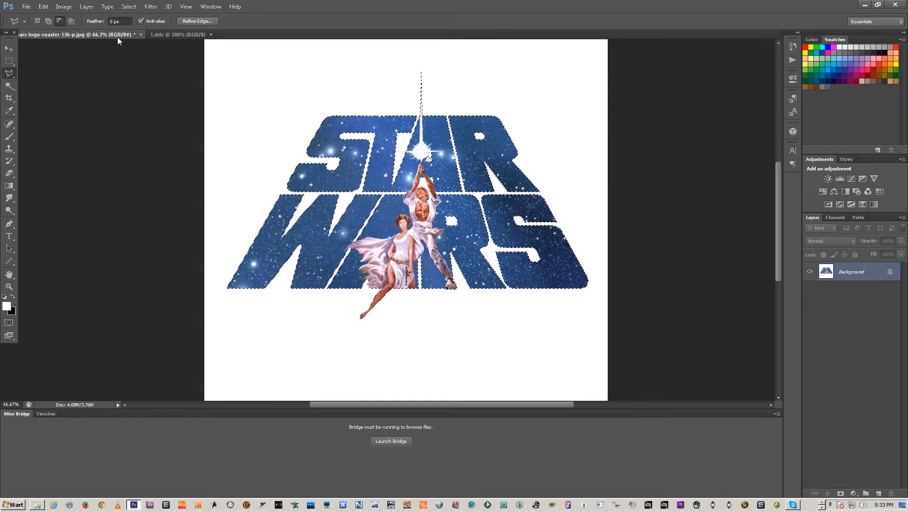
click(174, 36)
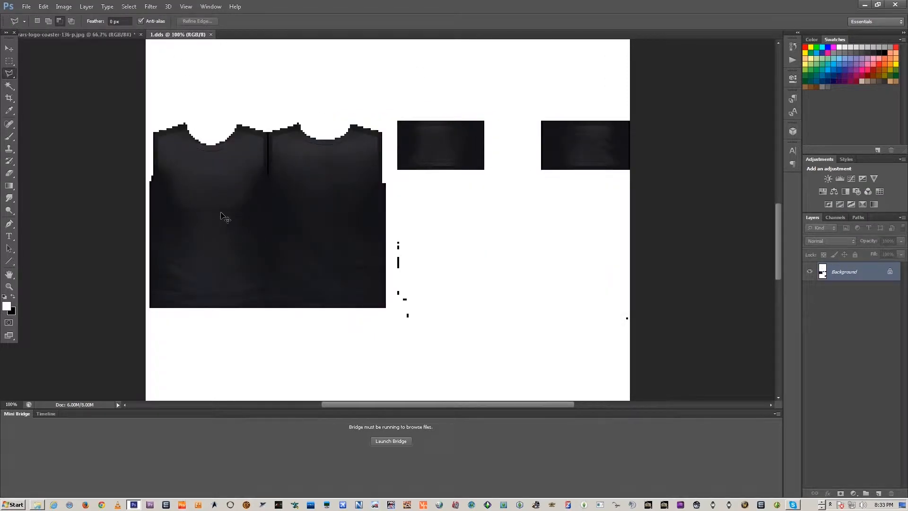
key(ctrl+v)
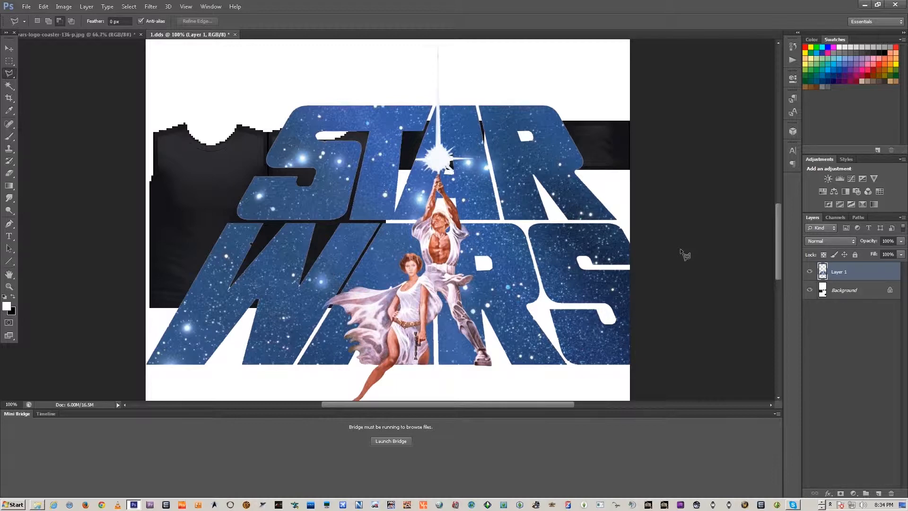
Scale the pasted logo layer down to about 17% of its original size
click(48, 11)
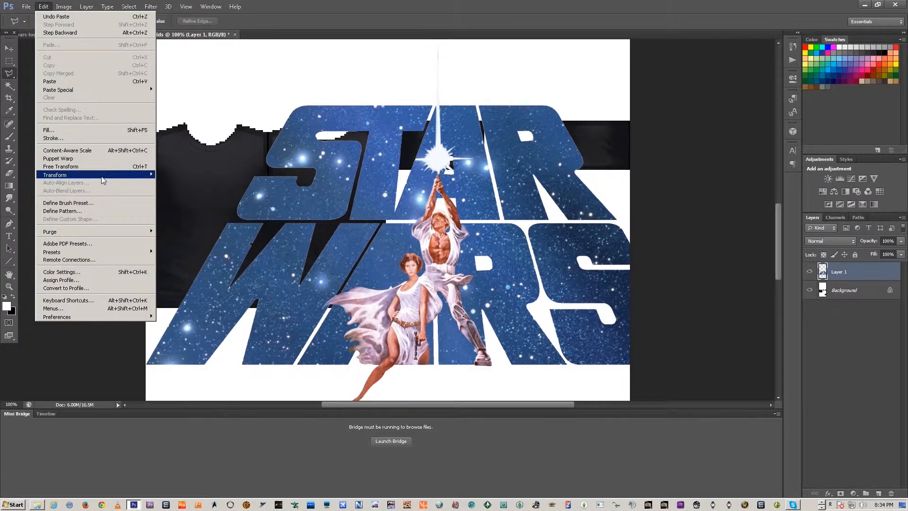
mouse_move(100, 175)
click(167, 188)
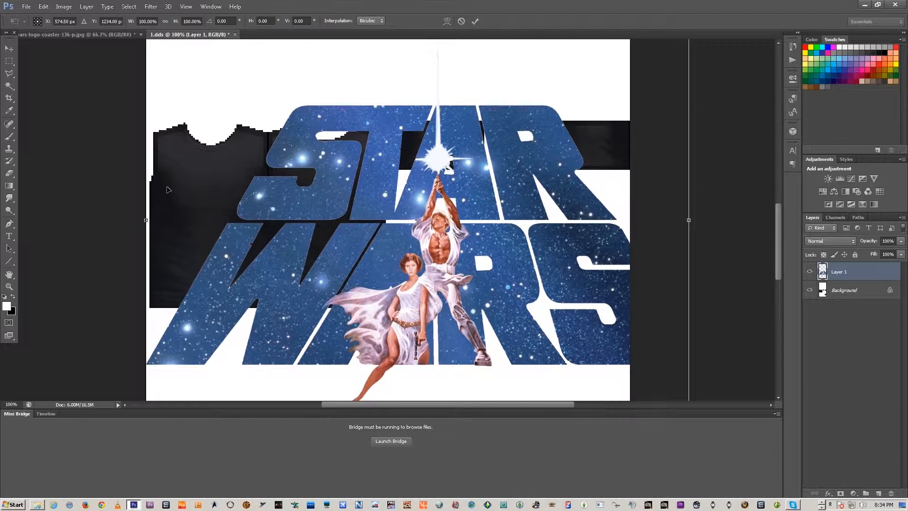
key(ctrl+minus)
key(ctrl+minus)
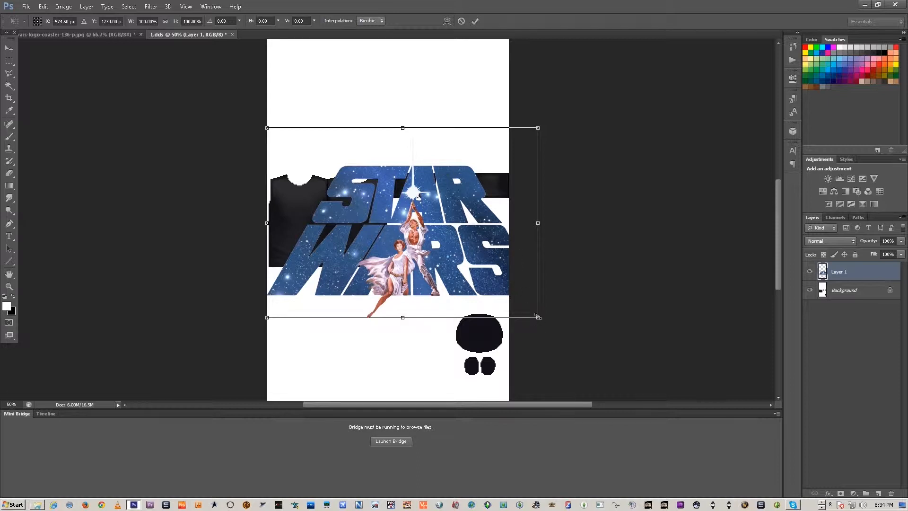
drag(538, 317, 307, 165)
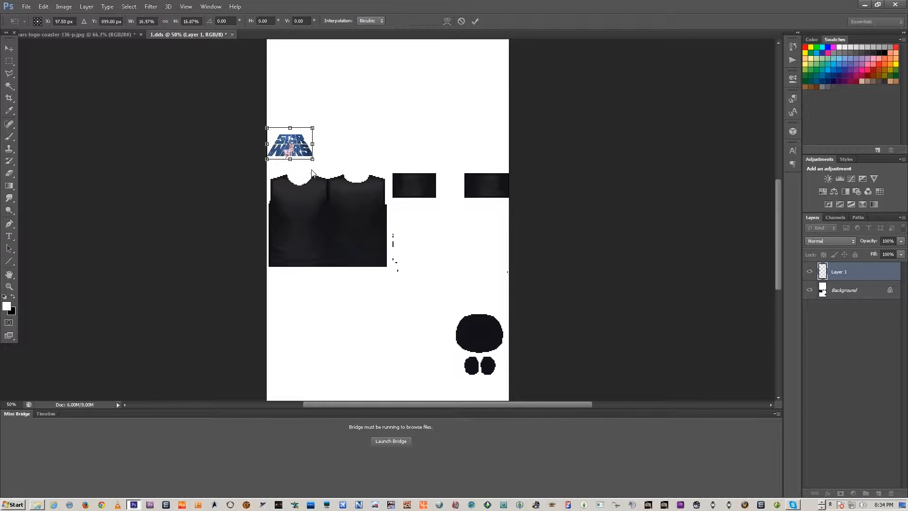
Move the scaled logo onto the shirt's front piece, centred on the upper chest just below the collar
drag(302, 146, 307, 219)
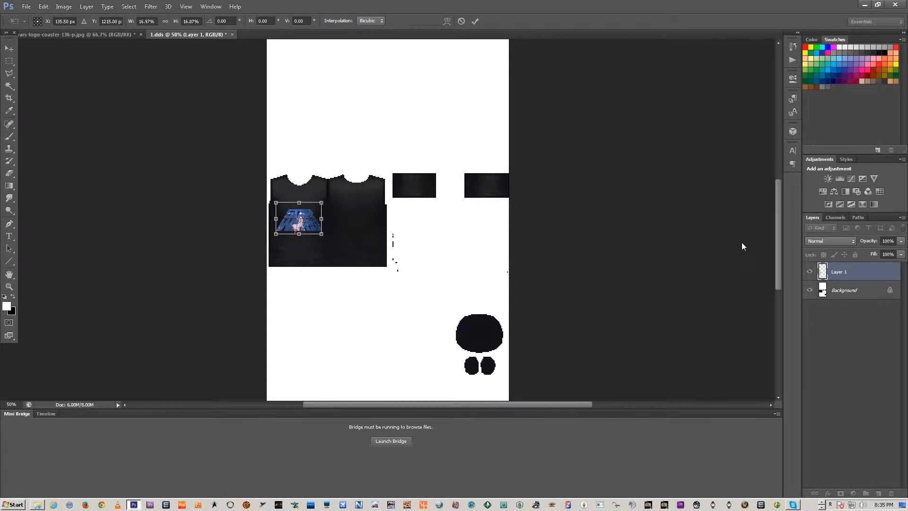
key(ctrl+plus)
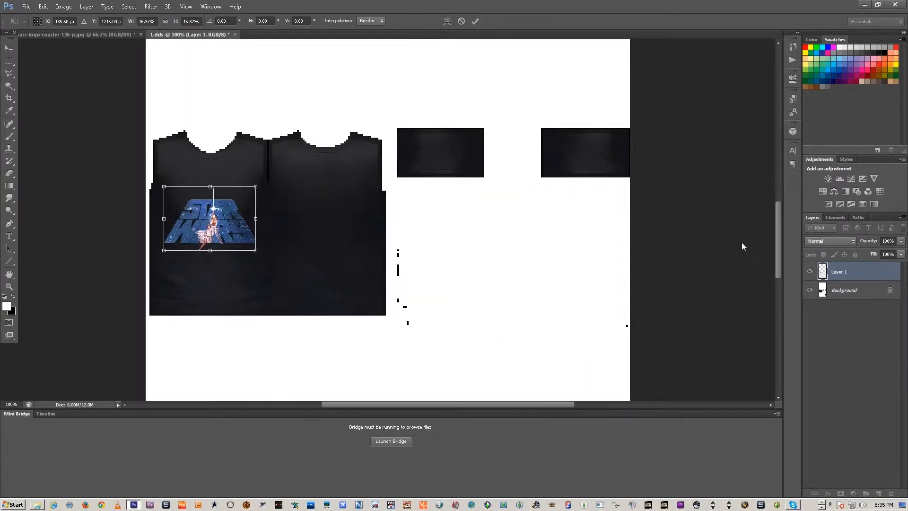
key(ctrl+plus)
drag(203, 223, 555, 228)
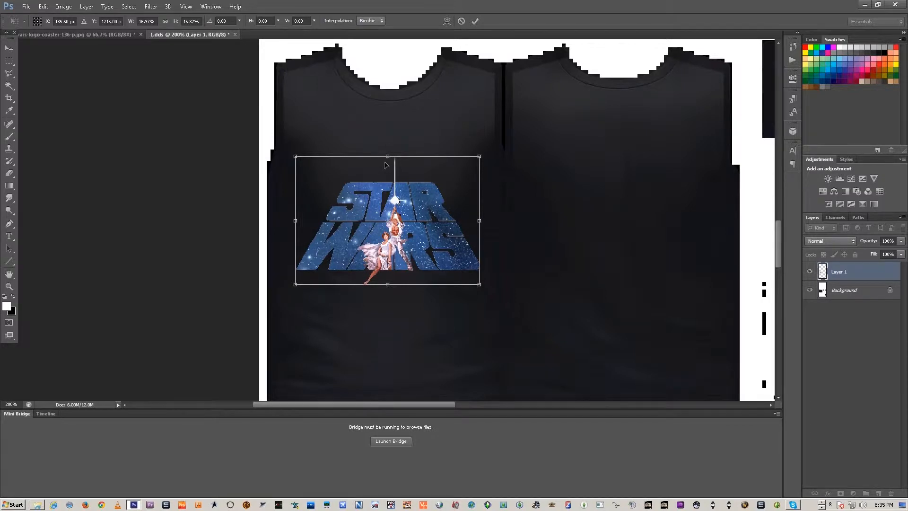
drag(386, 191, 389, 134)
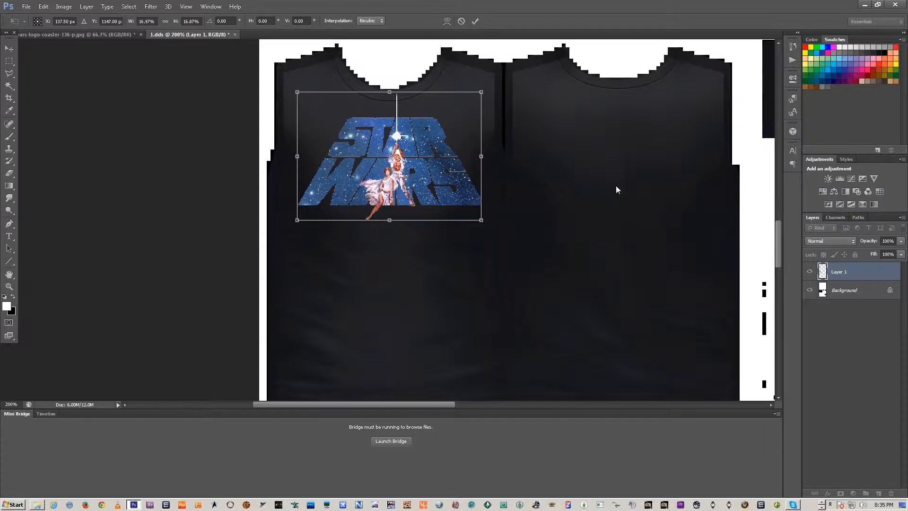
Nudge the logo 50 px down the chest and apply the transformation
key(Down)
key(Down)
key(Down)
key(Down)
key(Down)
key(Down)
key(Down)
key(Down)
key(Down)
key(Down)
key(Down)
key(Down)
key(Down)
key(Down)
key(Down)
key(Down)
key(Down)
key(Down)
key(Down)
key(Down)
key(Down)
key(Down)
key(Down)
key(Down)
key(Down)
key(Down)
key(Down)
key(Down)
key(Down)
key(Down)
key(Down)
key(Down)
key(Down)
key(Down)
key(Down)
key(Down)
key(Down)
key(Down)
key(Down)
key(Down)
key(Down)
key(Down)
key(Down)
key(Down)
key(Down)
key(Down)
key(Down)
key(Down)
key(Down)
key(Down)
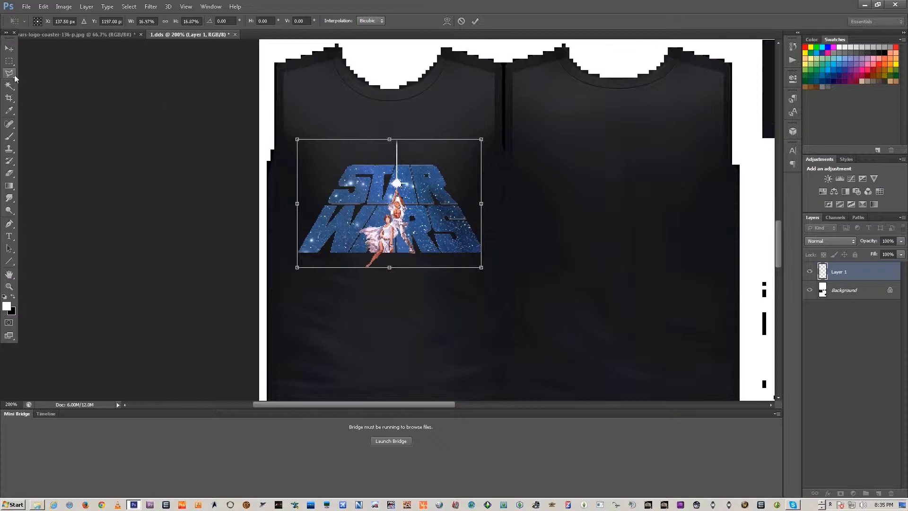
click(8, 49)
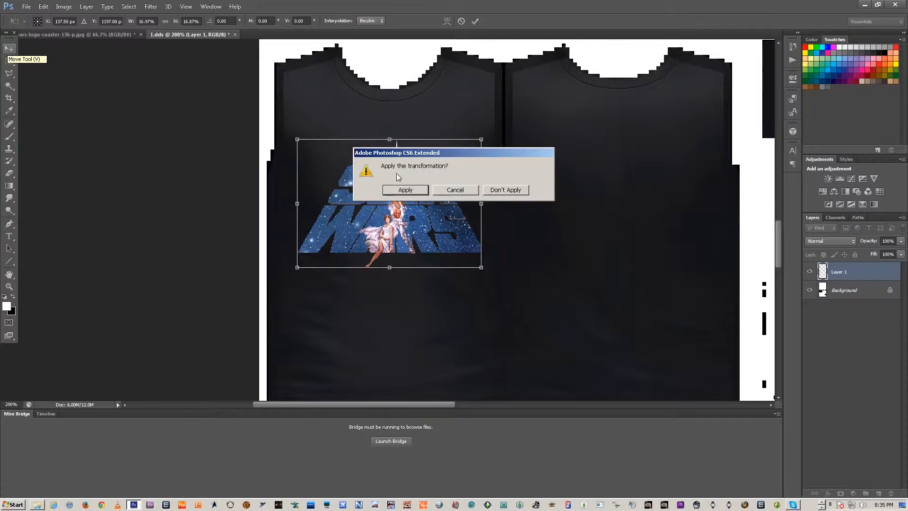
click(402, 191)
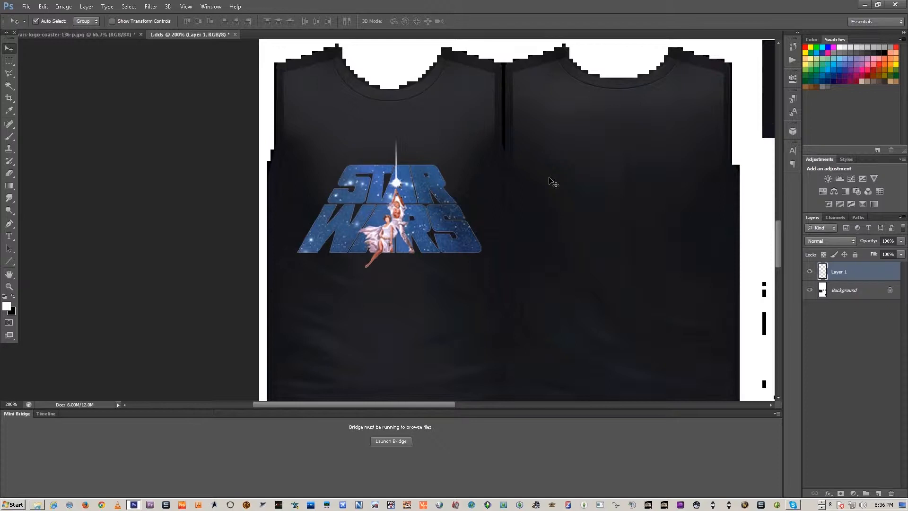
Check the texture's channels, then save it over 1.dds in D3D/DDS format as DXT5 with generated MIP maps
click(840, 219)
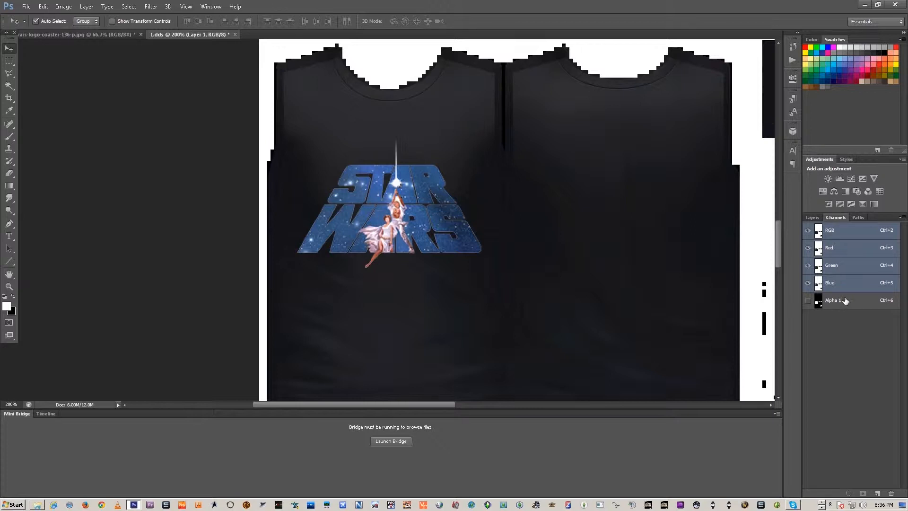
click(817, 219)
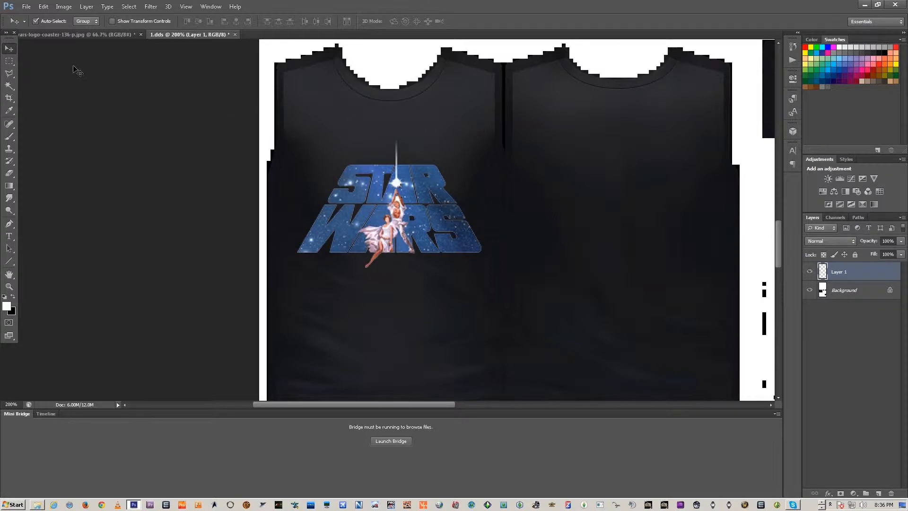
click(26, 10)
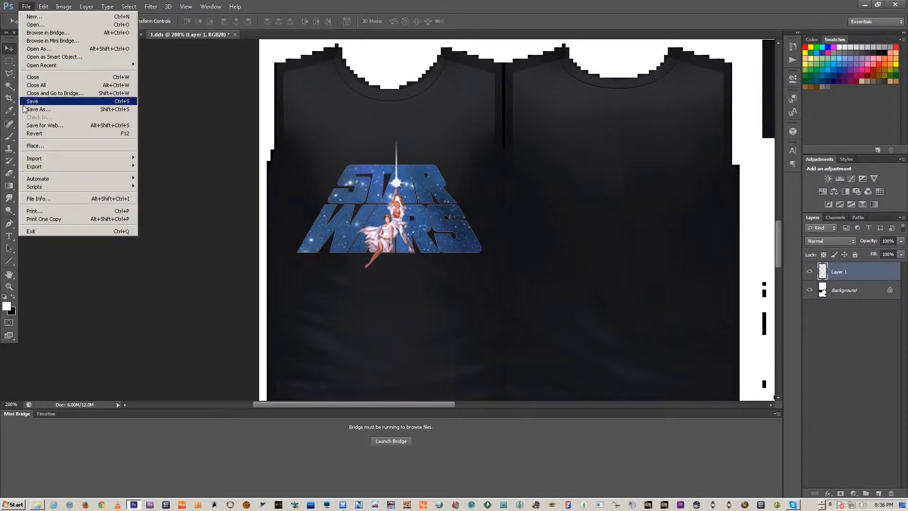
click(47, 112)
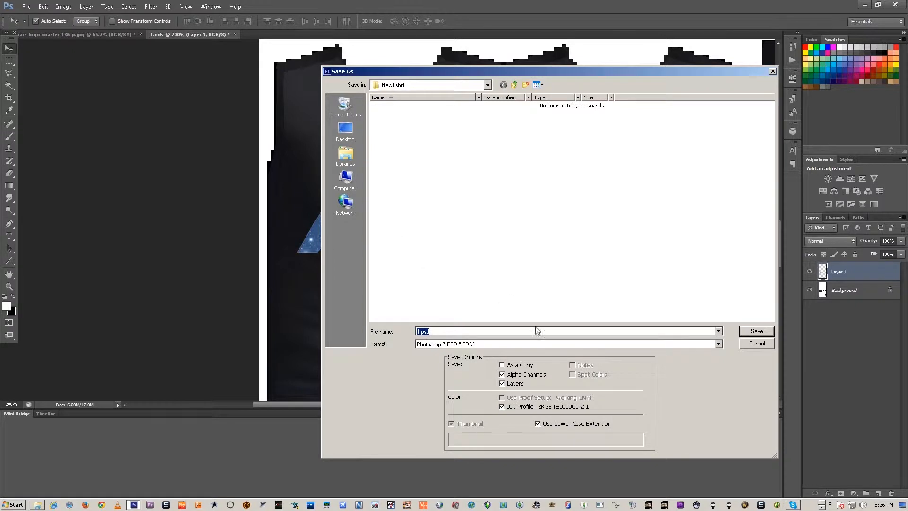
click(718, 345)
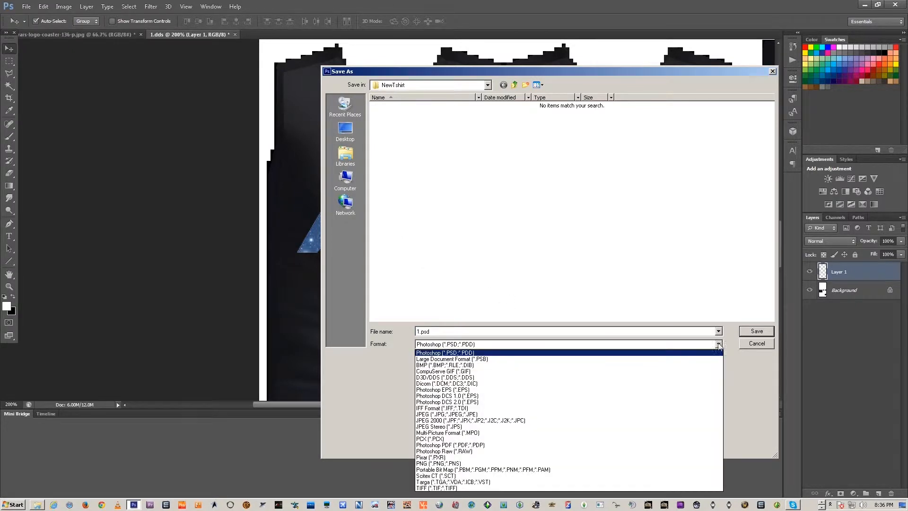
click(463, 378)
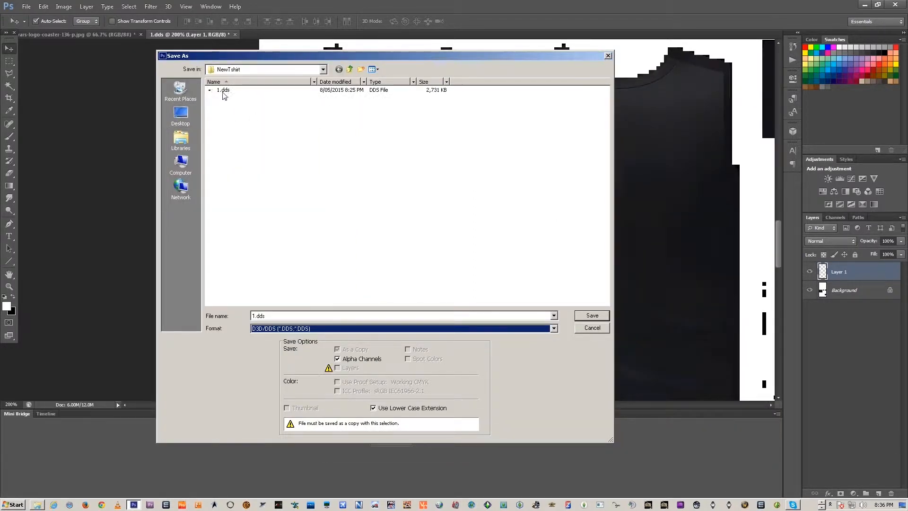
click(583, 318)
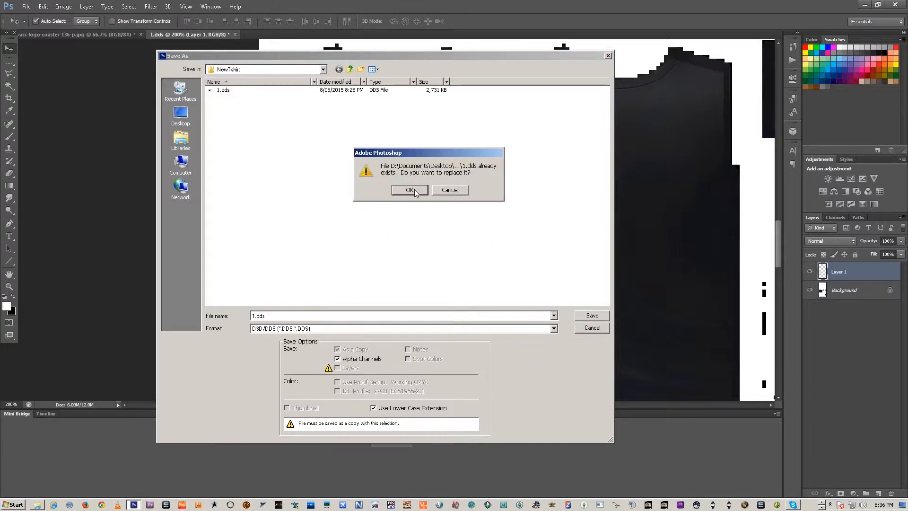
click(410, 190)
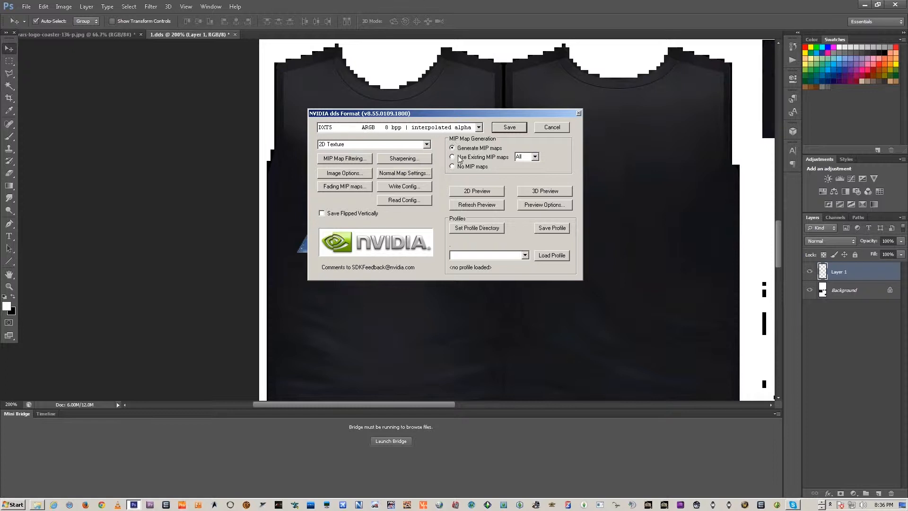
click(510, 129)
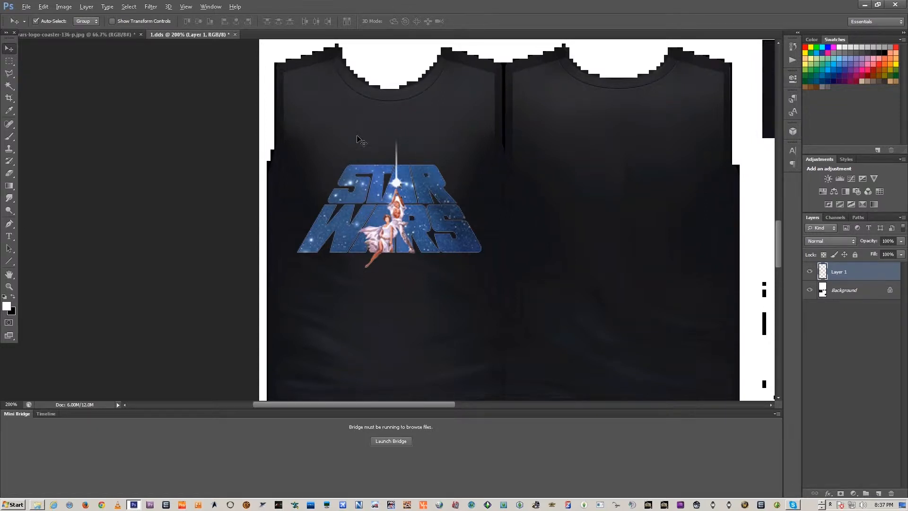
Switch to Sims 4 Studio and import 1.dds from the NewTshirt folder as the shirt's texture
key(alt+Tab)
key(alt+Tab)
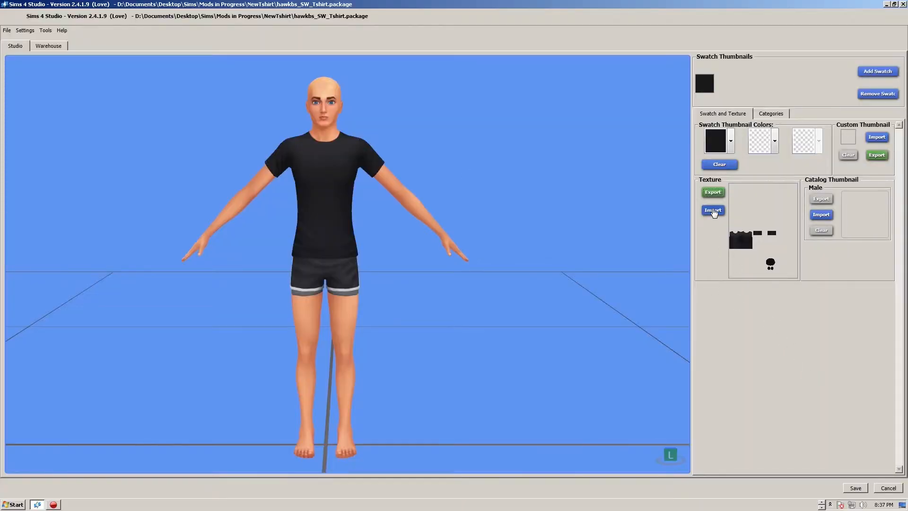
click(713, 210)
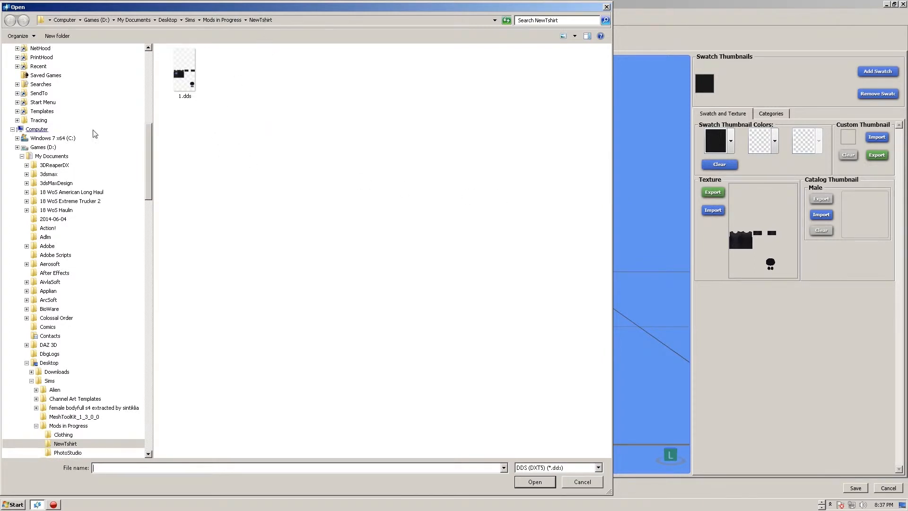
click(180, 75)
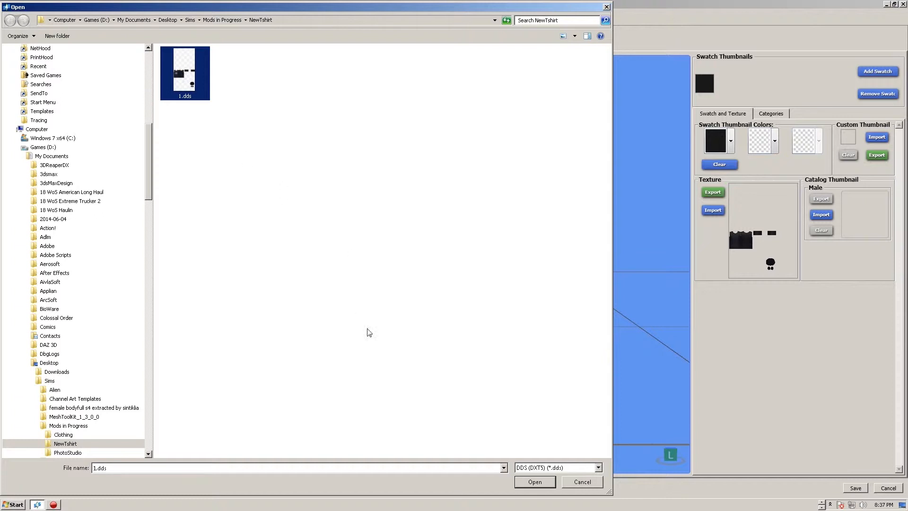
click(535, 482)
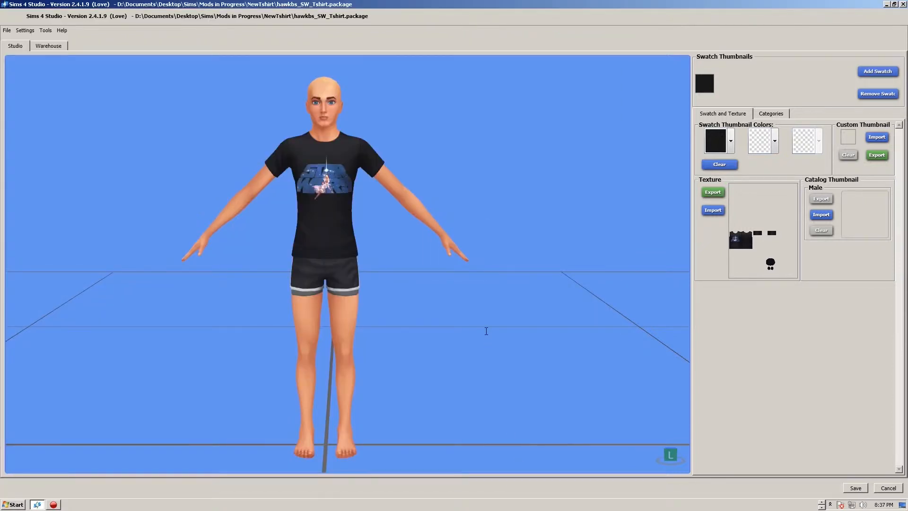
Examine the logo's size and placement on the Sim's shirt up close in the 3D preview
scroll(369, 213, up, 5)
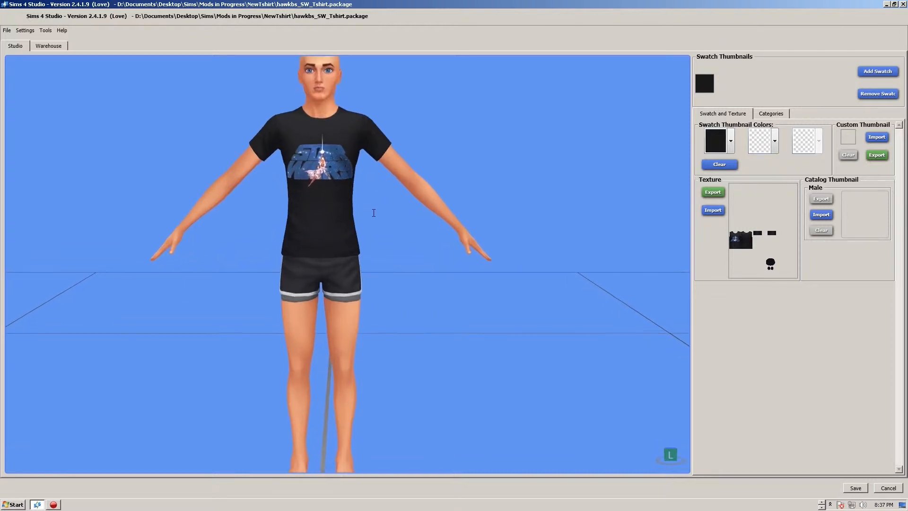
drag(395, 263, 411, 223)
scroll(409, 222, up, 3)
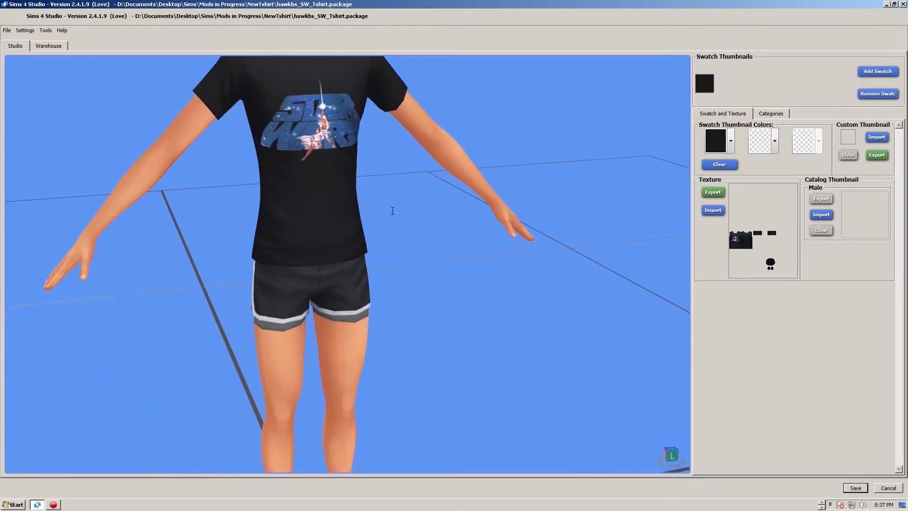
scroll(397, 246, down, 5)
mouse_move(411, 316)
mouse_down()
mouse_move(181, 283)
mouse_move(526, 290)
mouse_move(203, 290)
mouse_move(371, 248)
mouse_move(392, 258)
mouse_move(320, 275)
mouse_move(283, 274)
mouse_move(328, 272)
mouse_move(284, 271)
mouse_move(331, 270)
mouse_move(251, 260)
mouse_move(345, 257)
mouse_move(373, 308)
mouse_move(284, 310)
mouse_move(392, 306)
mouse_move(365, 308)
mouse_move(379, 310)
mouse_up()
scroll(308, 245, up, 3)
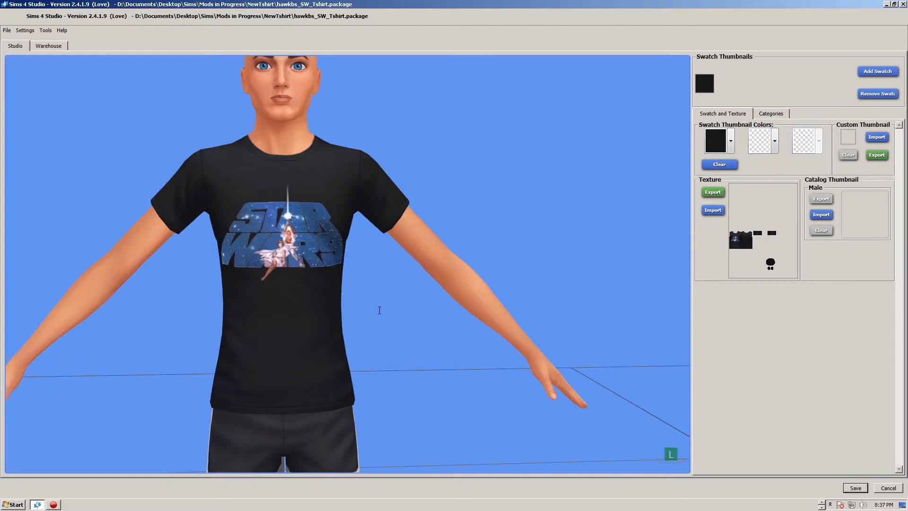
Switch back to Photoshop, scale the logo layer to about 82%, shift it 20 px to the right and apply the transformation
key(alt+Tab)
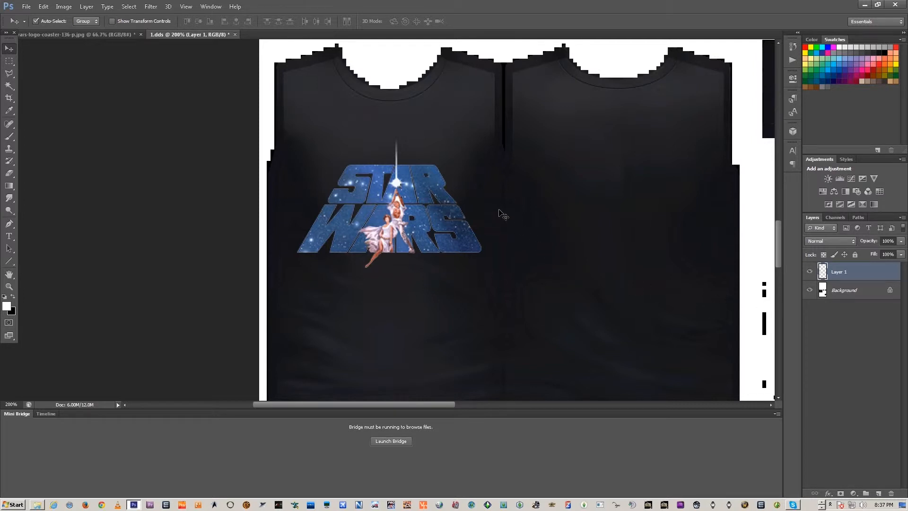
click(43, 6)
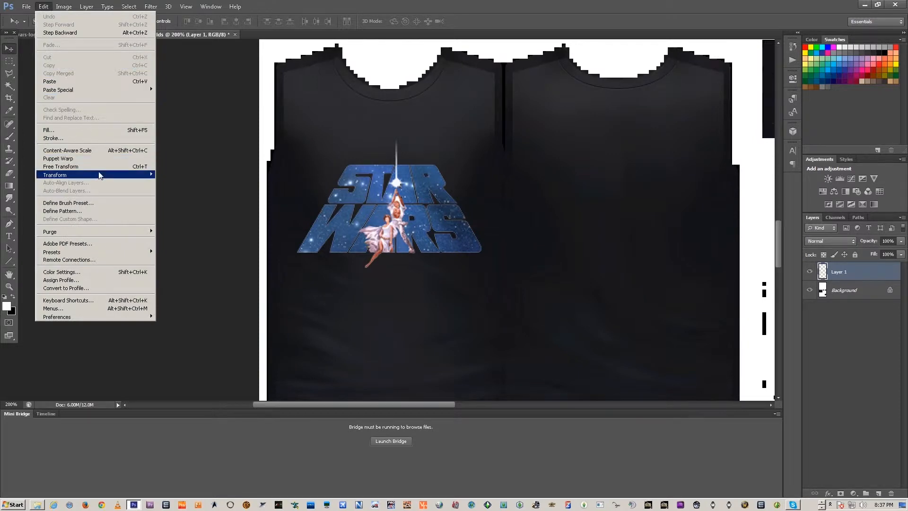
mouse_move(139, 176)
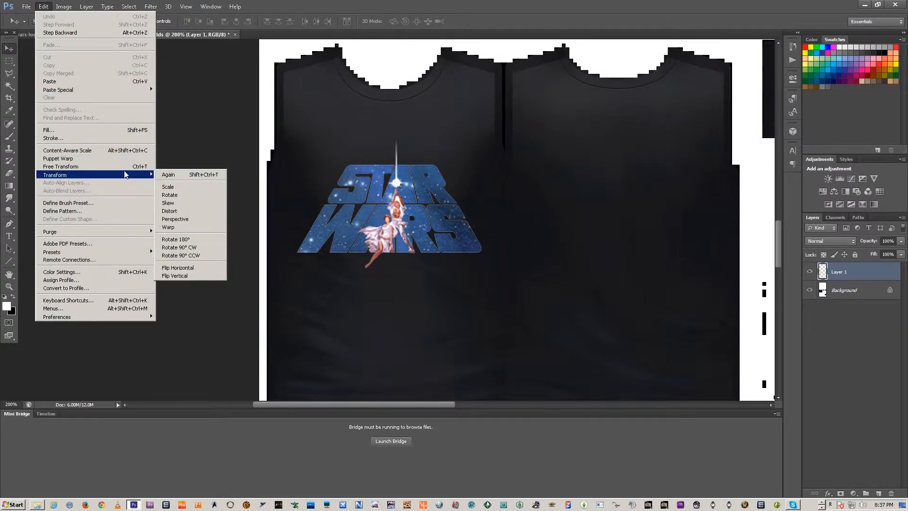
click(169, 187)
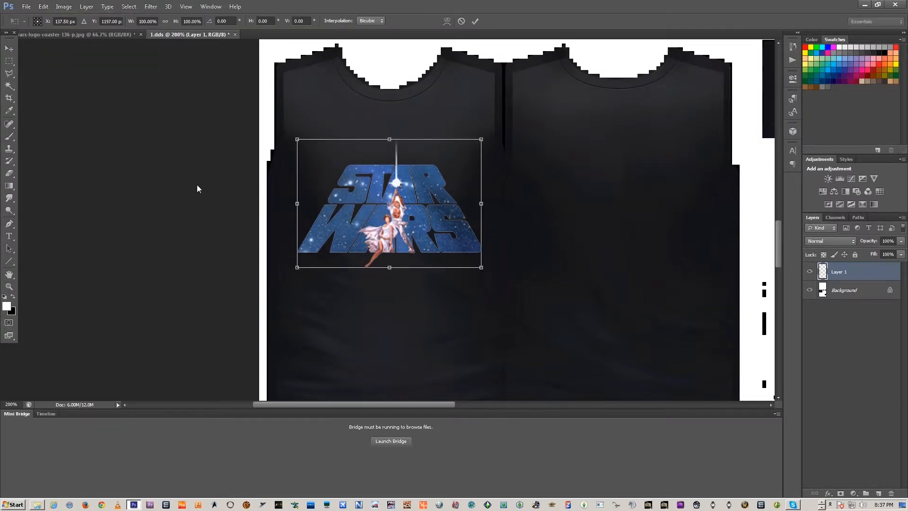
drag(482, 269, 443, 249)
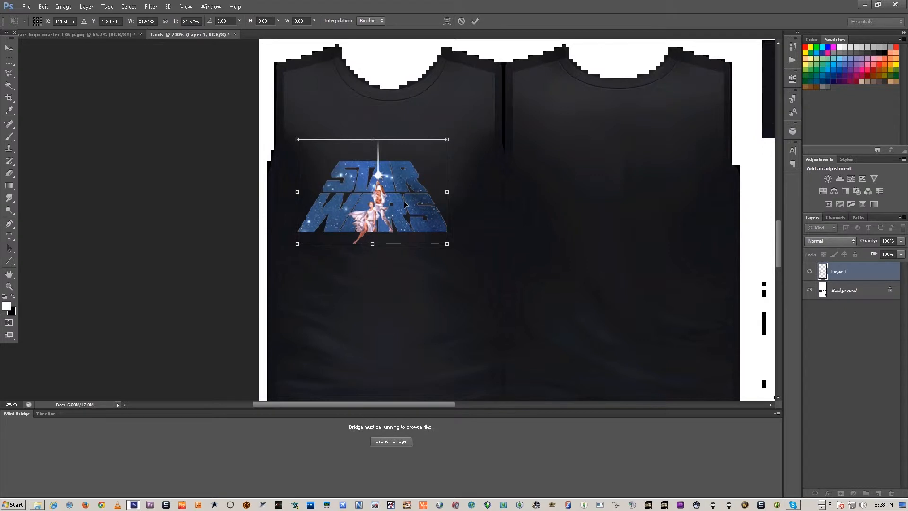
key(shift+Right)
key(shift+Right)
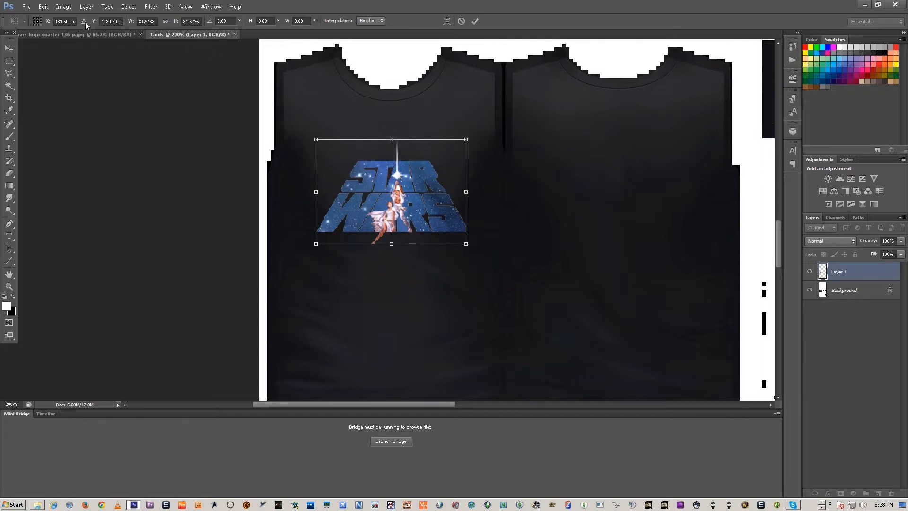
click(7, 49)
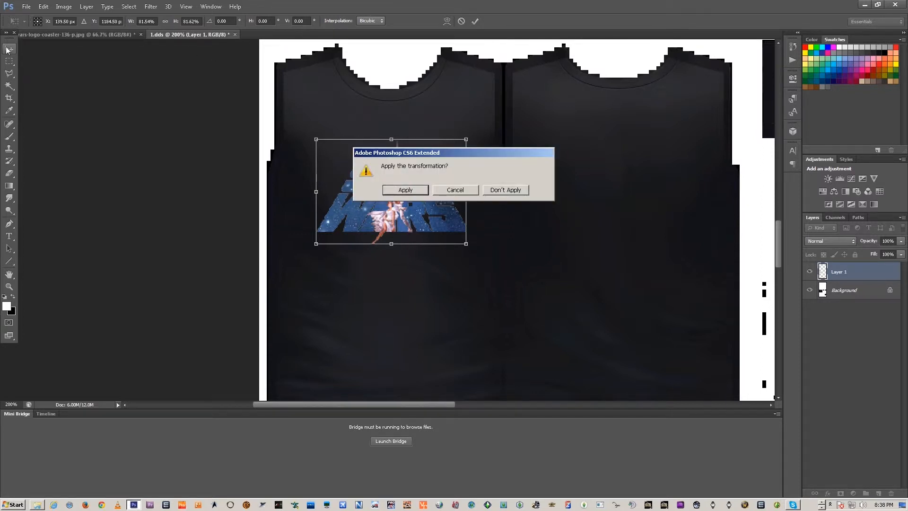
click(401, 191)
Save the texture with the rescaled logo over 1.dds in D3D/DDS format as DXT5 with generated MIP maps
click(26, 7)
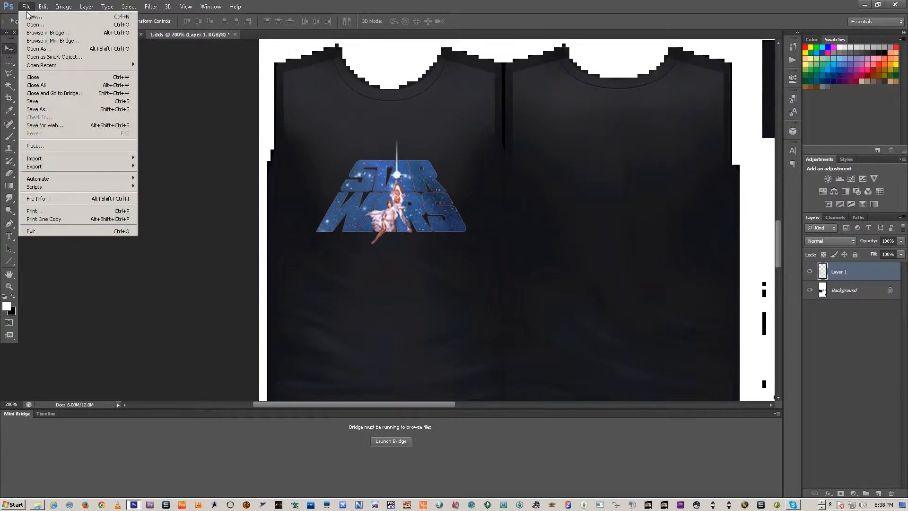
click(46, 110)
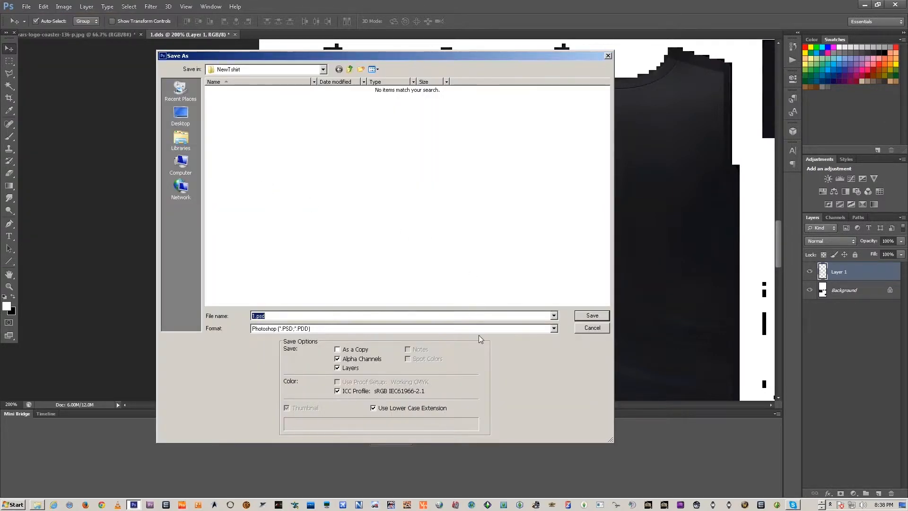
click(554, 328)
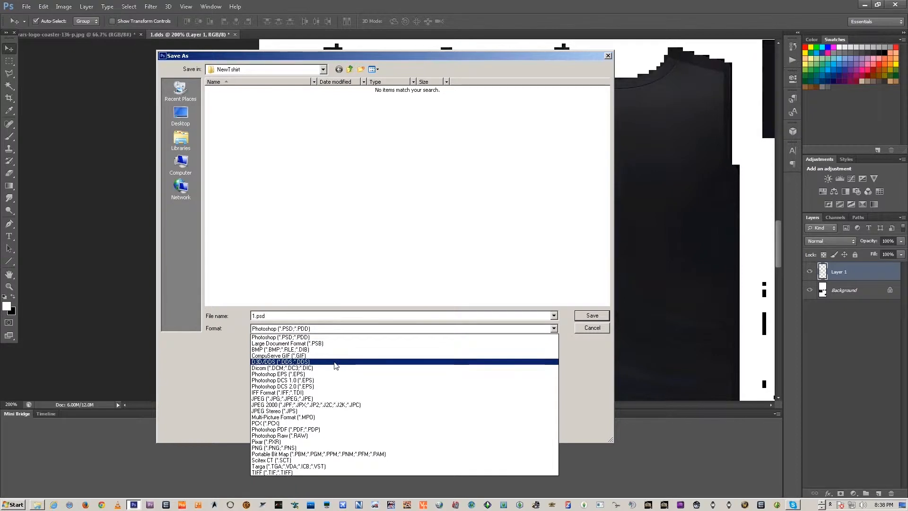
click(543, 361)
click(593, 316)
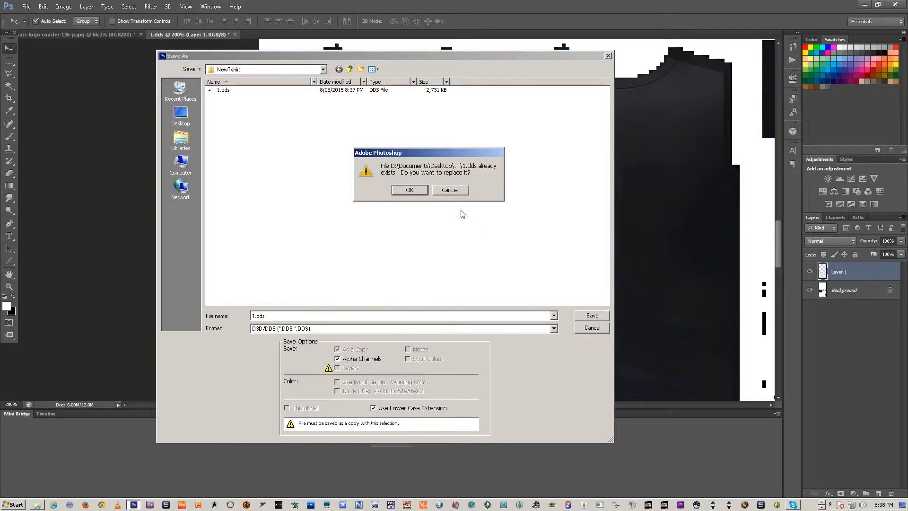
click(415, 189)
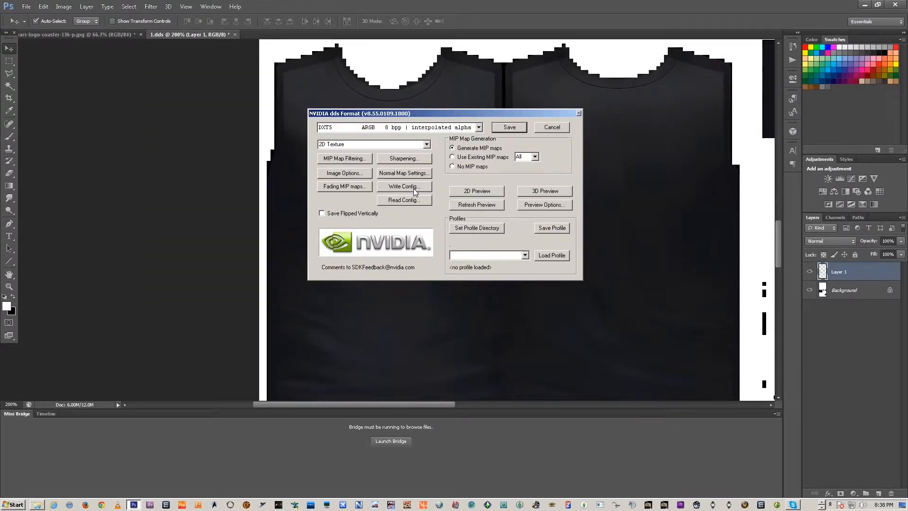
click(505, 130)
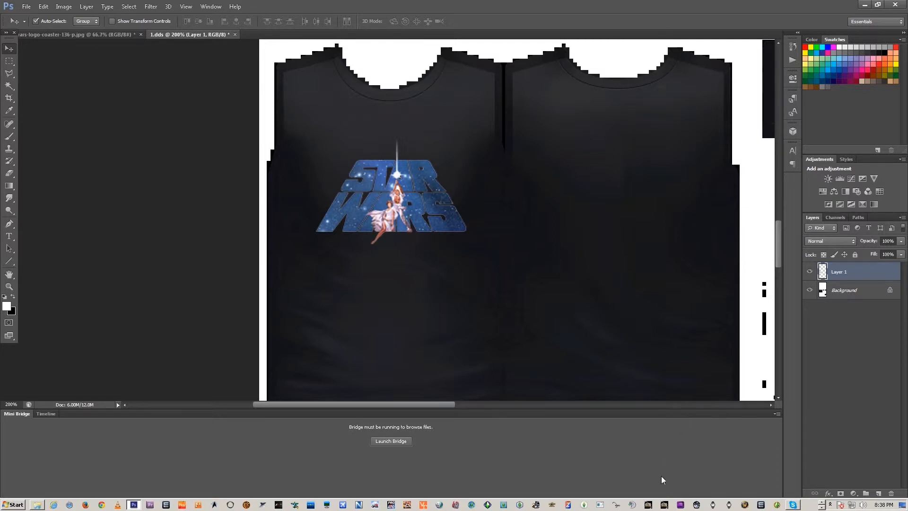
Switch to Sims 4 Studio and reimport 1.dds from the NewTshirt folder as the shirt's texture
key(alt+Tab)
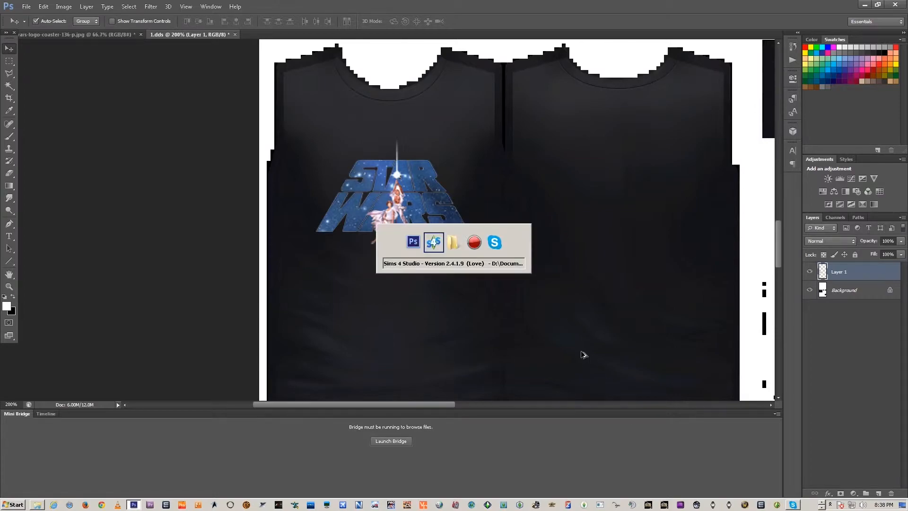
click(716, 215)
click(184, 78)
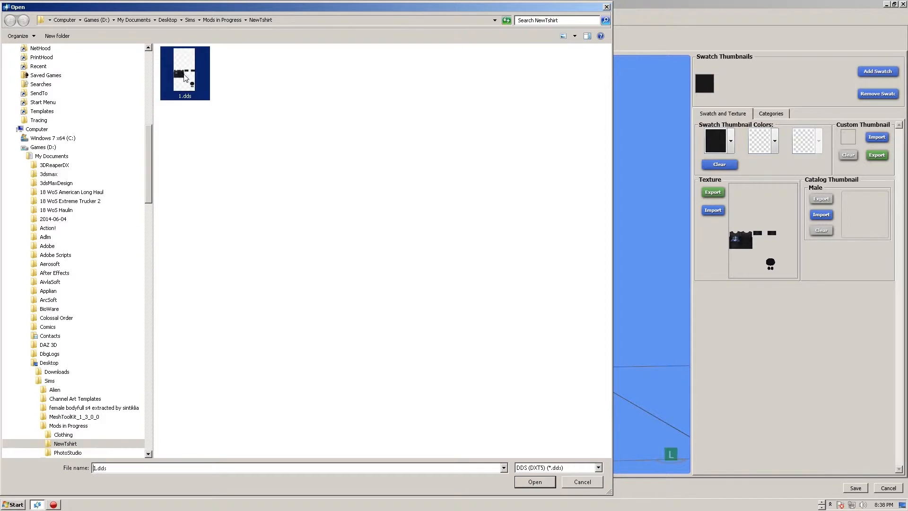
click(527, 483)
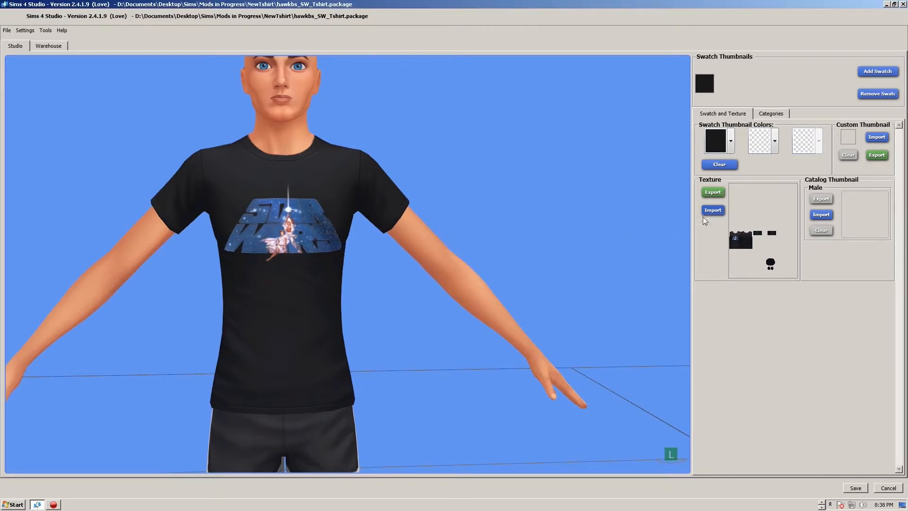
Check the resized logo on the Sim's shirt in the 3D preview and save the hawkbs_SW_Tshirt package
mouse_move(365, 297)
mouse_down()
mouse_move(383, 308)
mouse_move(473, 312)
mouse_move(385, 312)
mouse_up()
scroll(385, 311, down, 3)
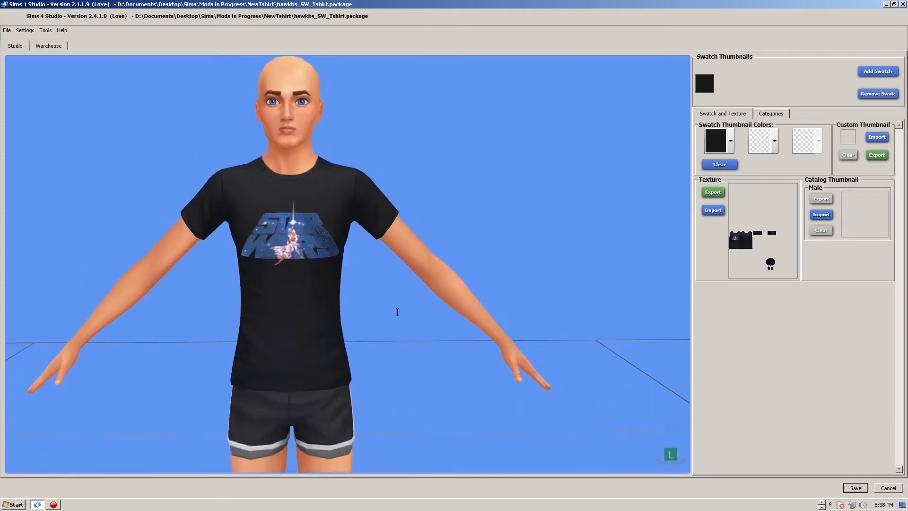
click(855, 488)
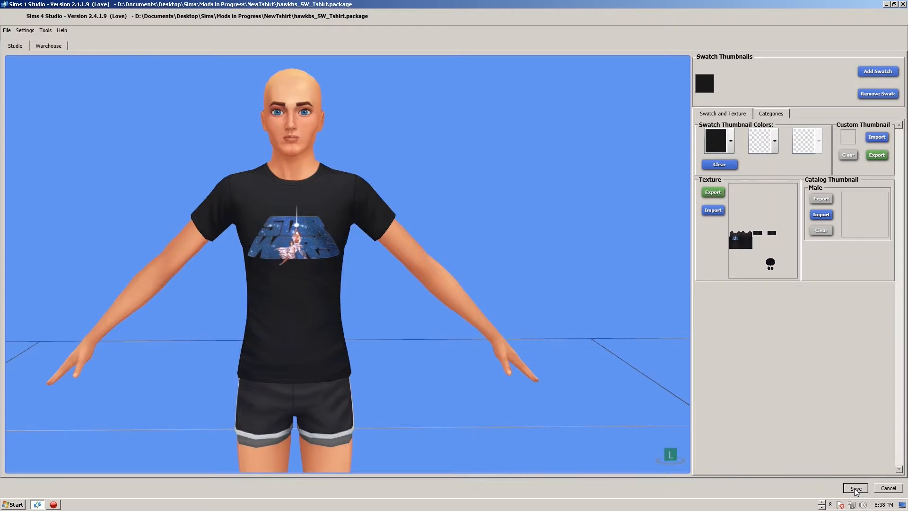
click(475, 276)
Switch back to Photoshop and save the layered texture as 1.psd in the NewTshirt folder, keeping layers and alpha channels
key(alt+Tab)
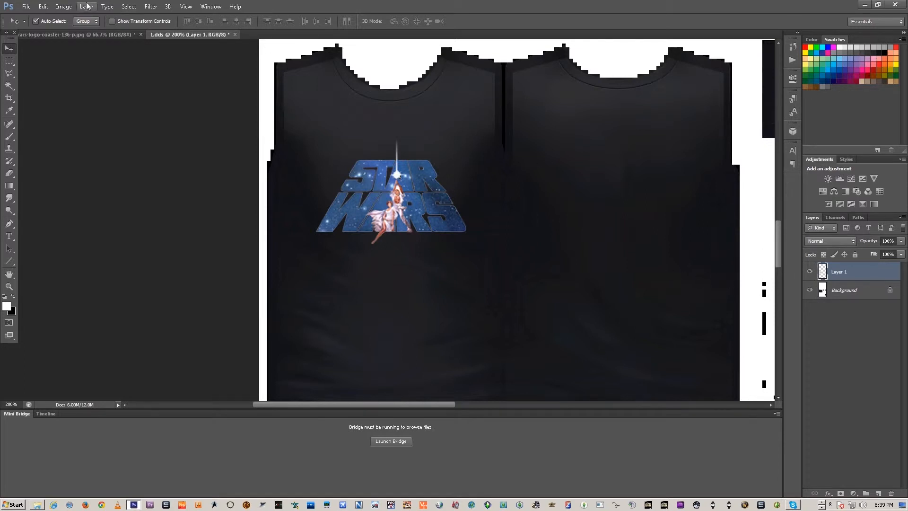
click(24, 7)
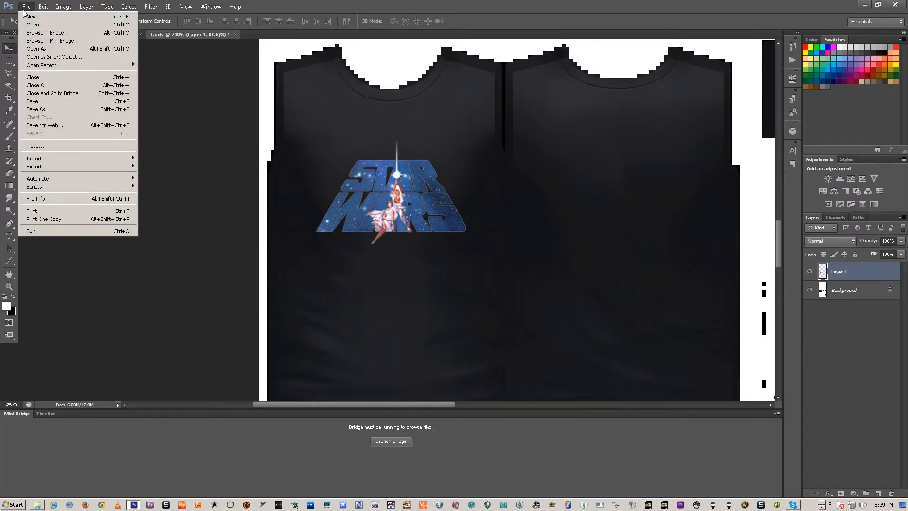
click(42, 112)
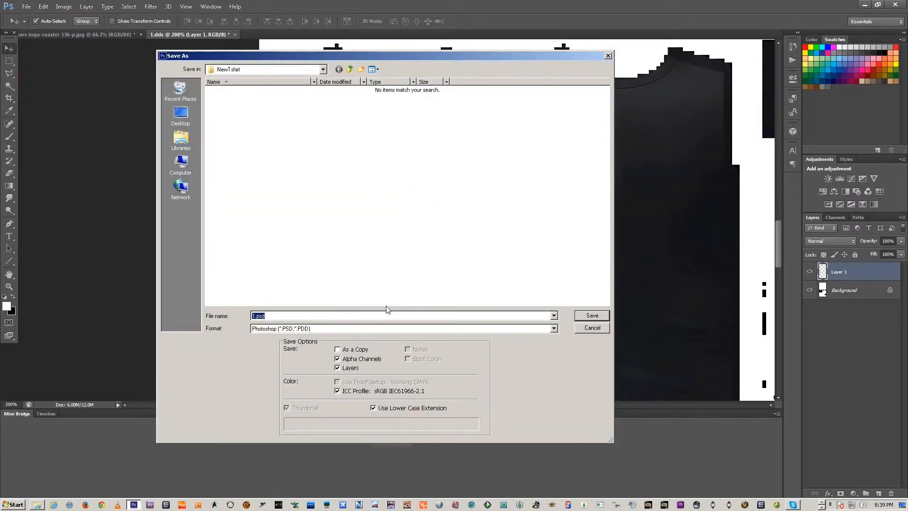
click(584, 320)
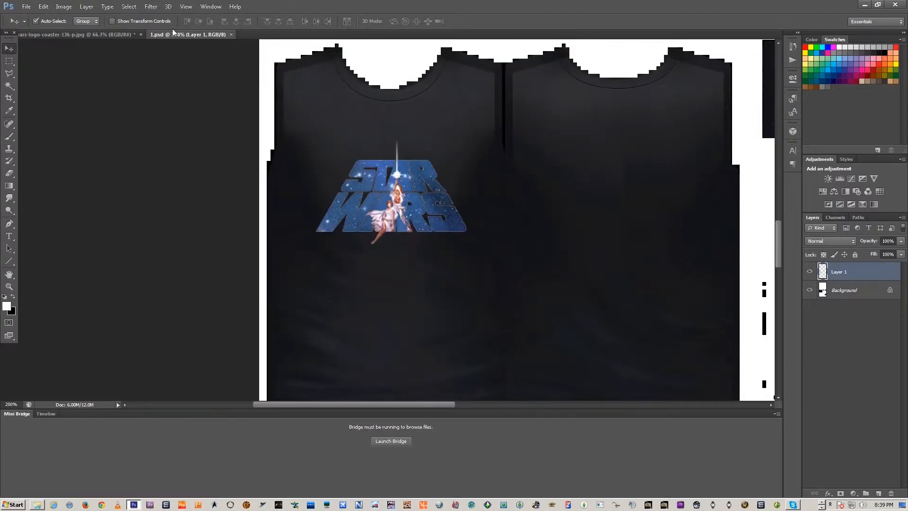
Close 1.psd and the star-wars-logo-coaster-136-p.jpg image, discarding the logo image's changes
click(232, 34)
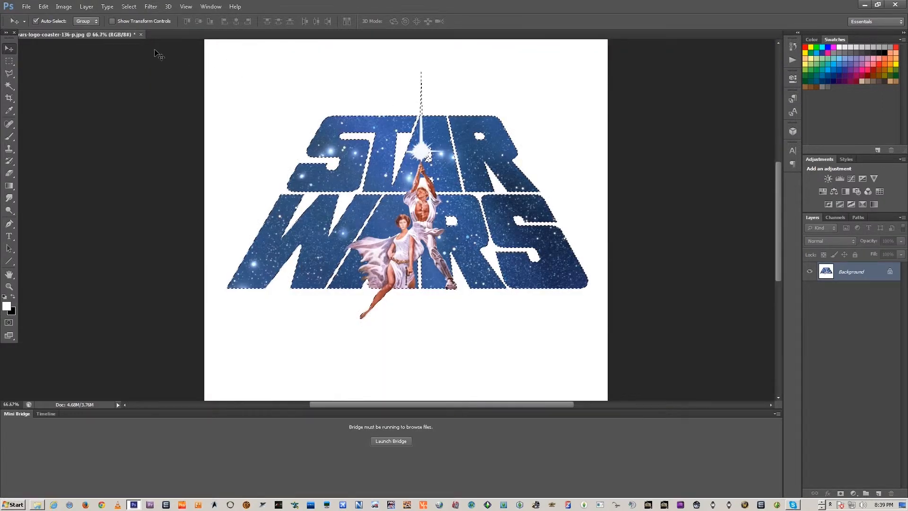
click(141, 34)
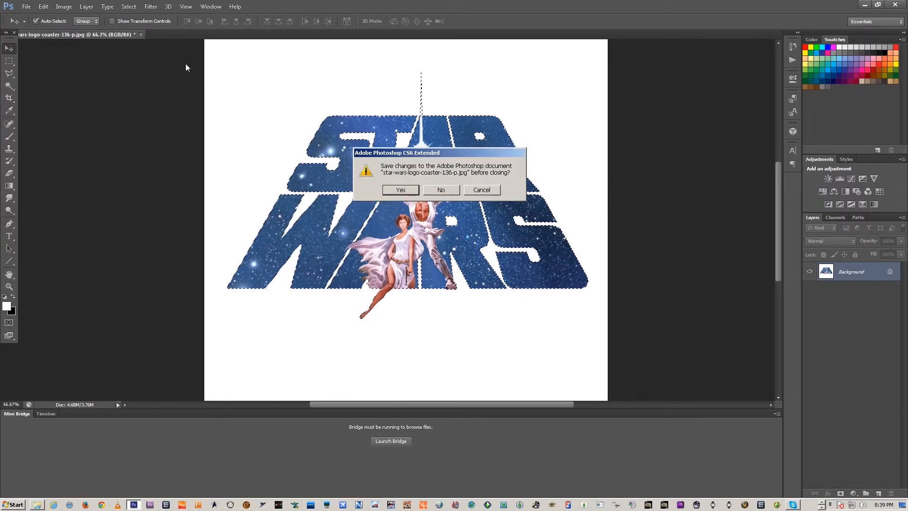
click(445, 194)
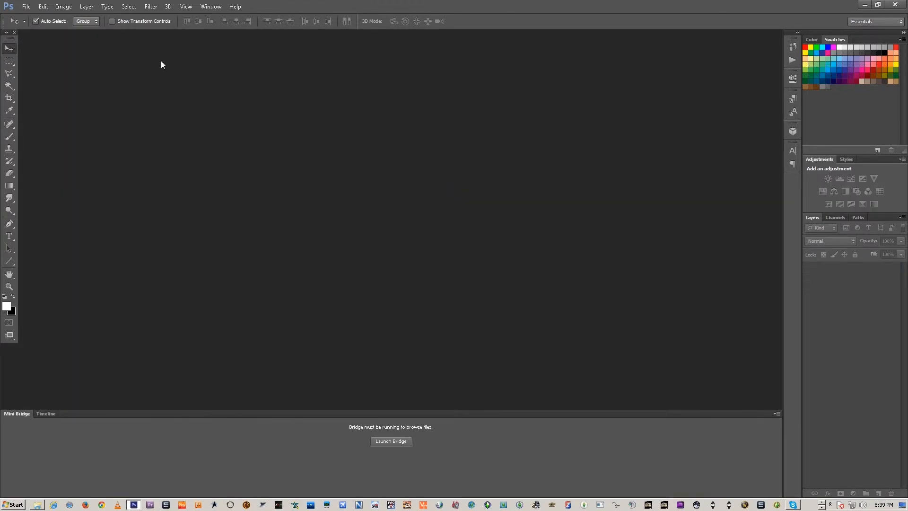
Look up 1.psd in the list of recently opened files
click(26, 6)
mouse_move(107, 66)
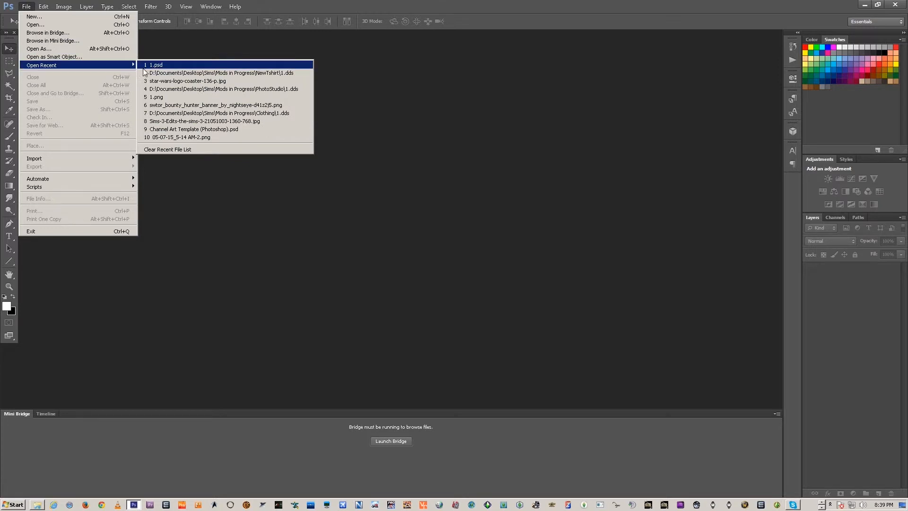
click(145, 66)
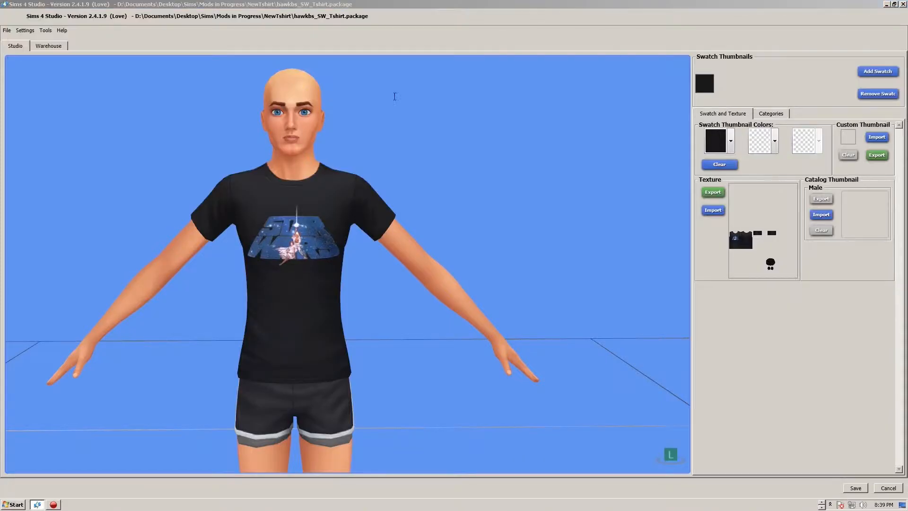
Review the finished T-shirt on the Sim in the Sims 4 Studio preview, then close the program
scroll(515, 182, down, 1)
scroll(460, 282, down, 2)
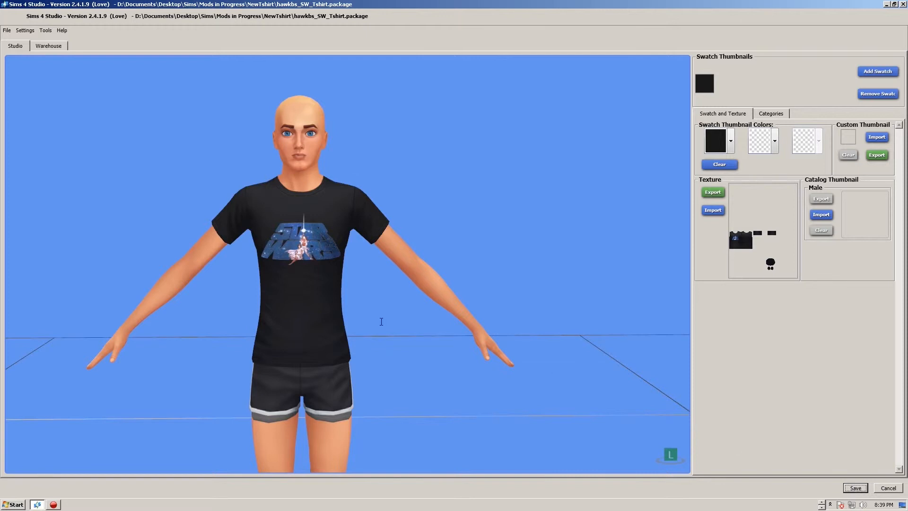
drag(346, 303, 389, 293)
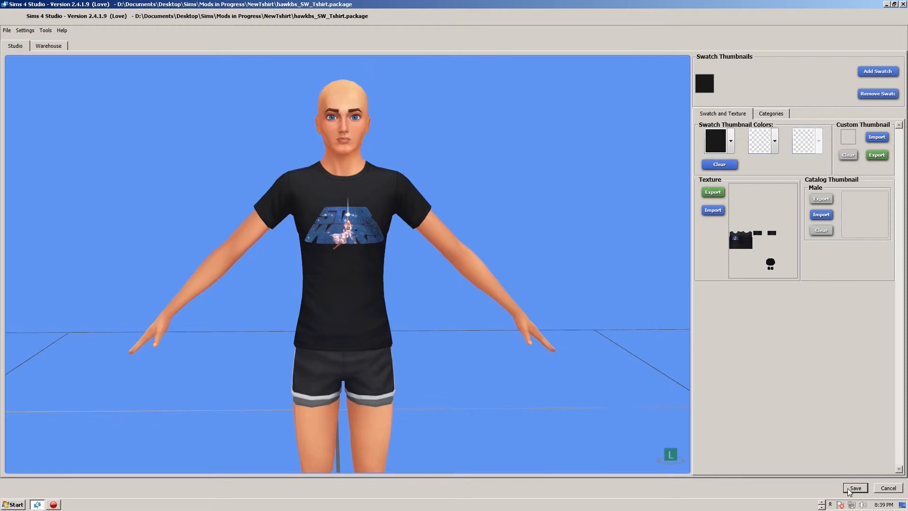
click(904, 5)
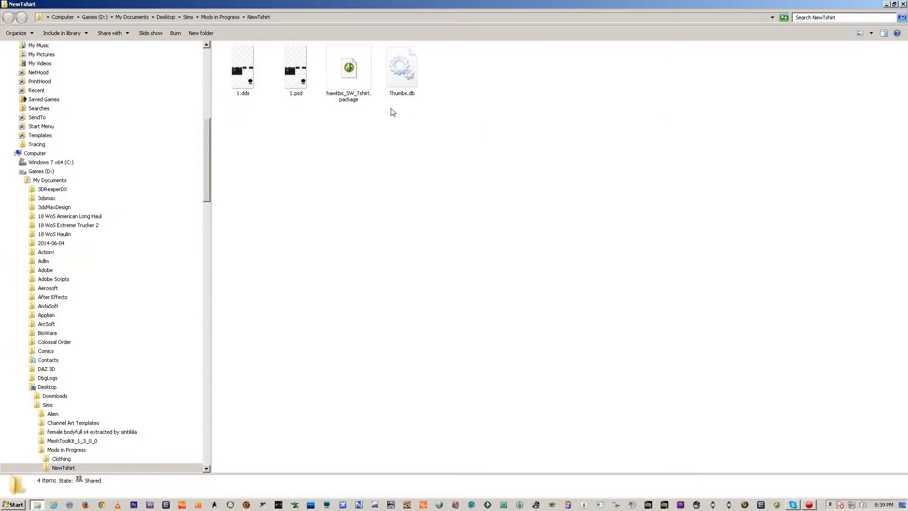
Copy hawkbs_SW_Tshirt.package from the NewTshirt folder and go to The Sims 4 Mods folder
click(345, 75)
drag(206, 154, 205, 65)
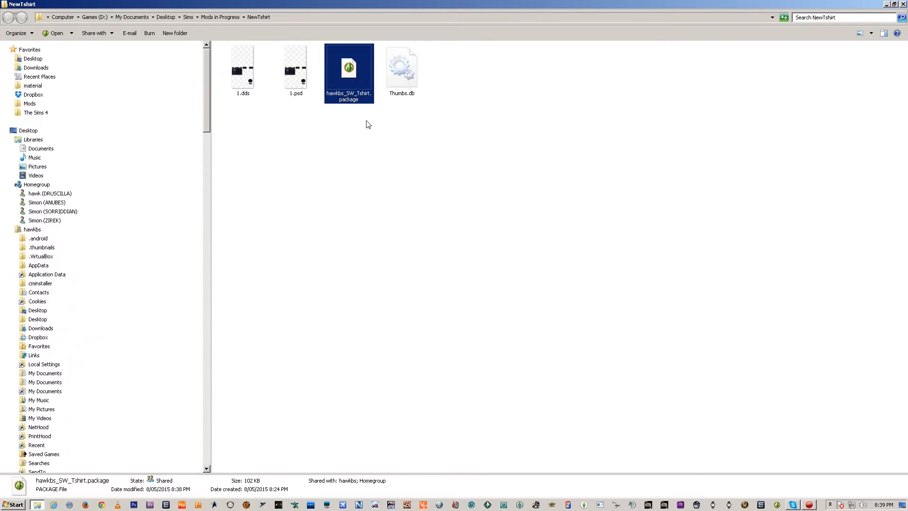
right_click(349, 81)
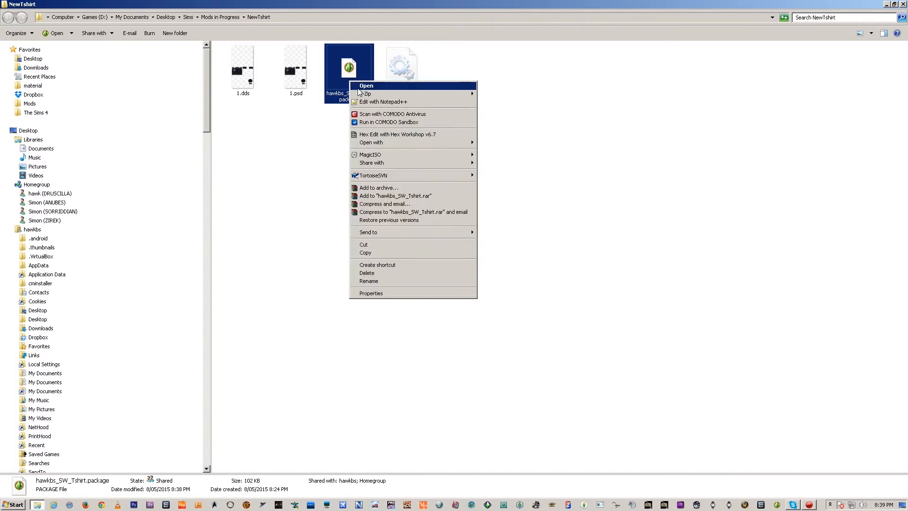
click(386, 255)
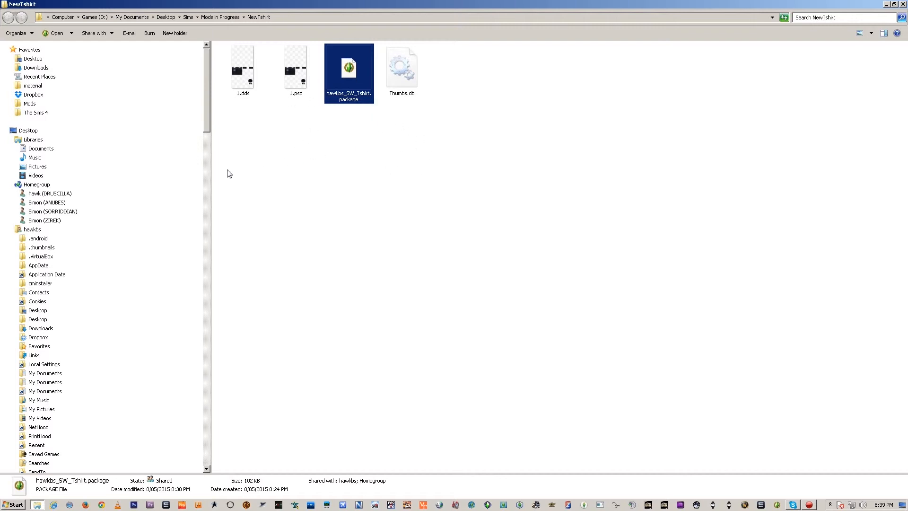
click(30, 106)
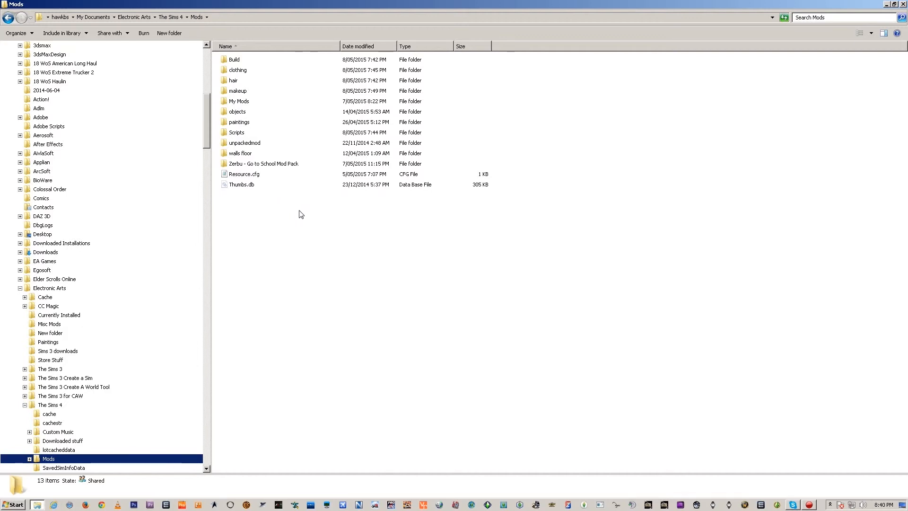
Examine how the Mods folder is organised into category subfolders, including the contents of the clothing folder
click(239, 61)
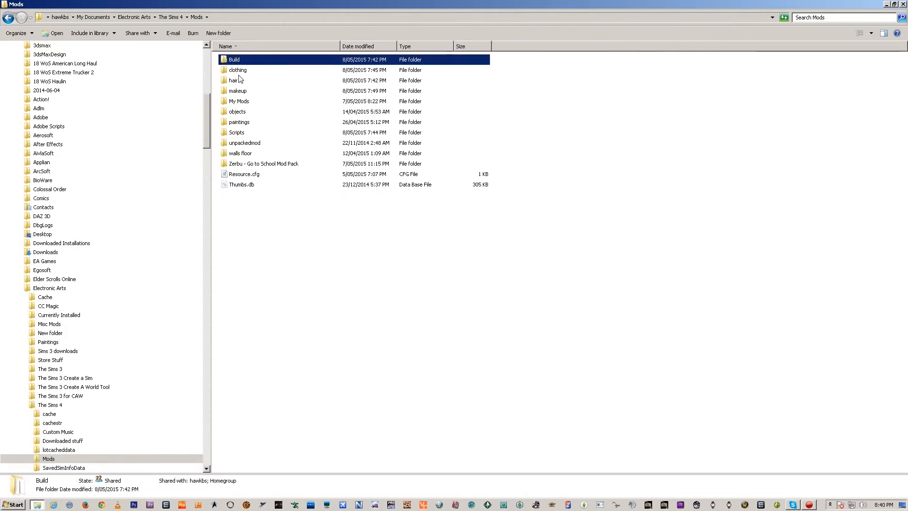
click(247, 71)
click(241, 83)
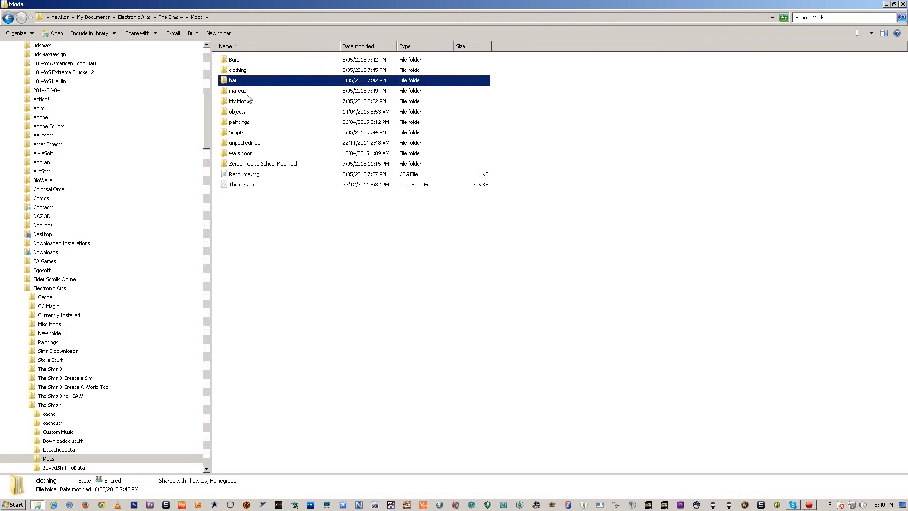
click(247, 92)
click(245, 103)
click(246, 113)
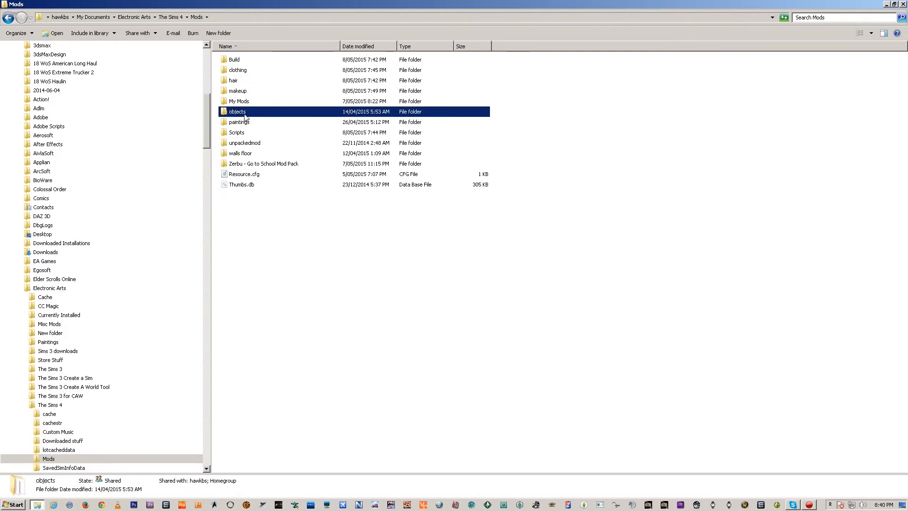
click(247, 124)
click(247, 134)
click(247, 145)
click(246, 154)
click(246, 166)
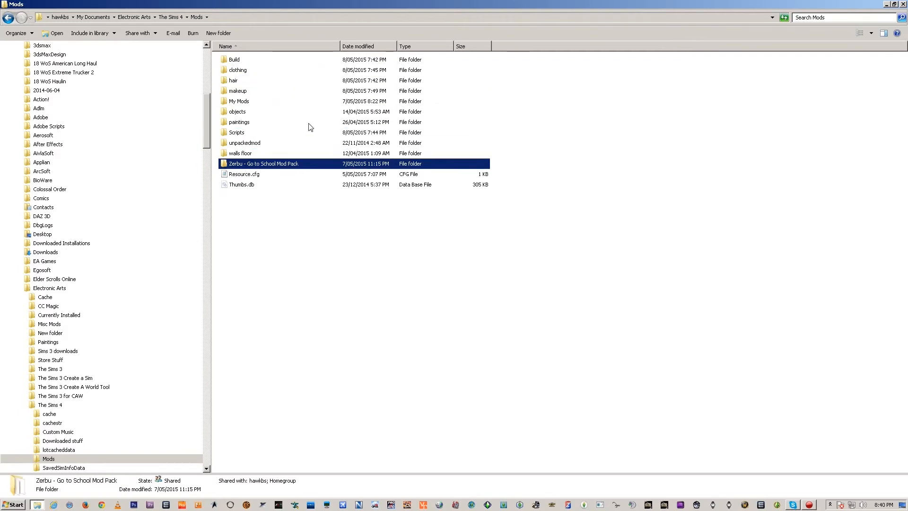
double_click(245, 71)
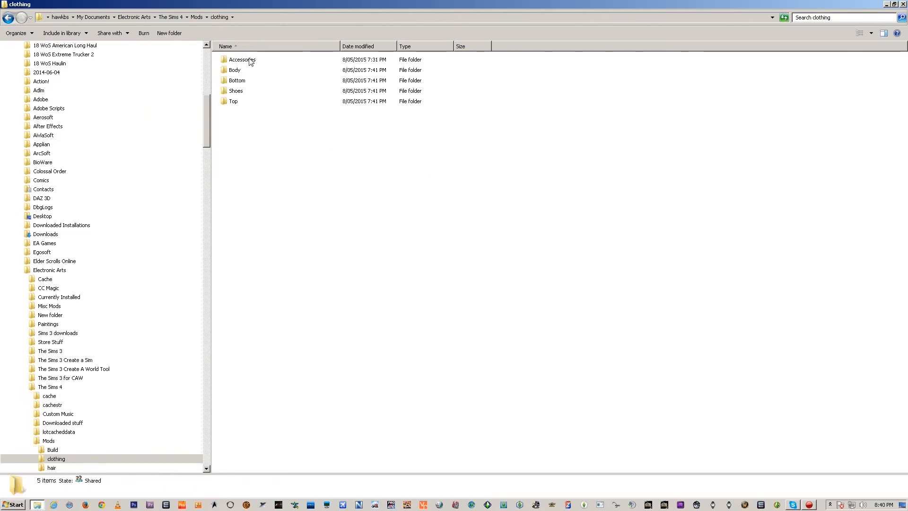
click(194, 18)
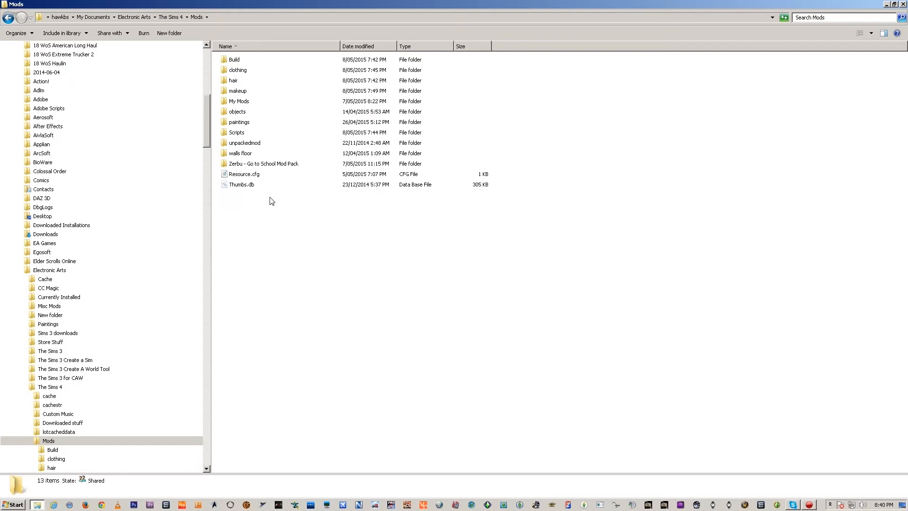
Open Resource.cfg from the Mods folder in a maximized Notepad window to inspect its PackedFile subfolder entries
double_click(247, 176)
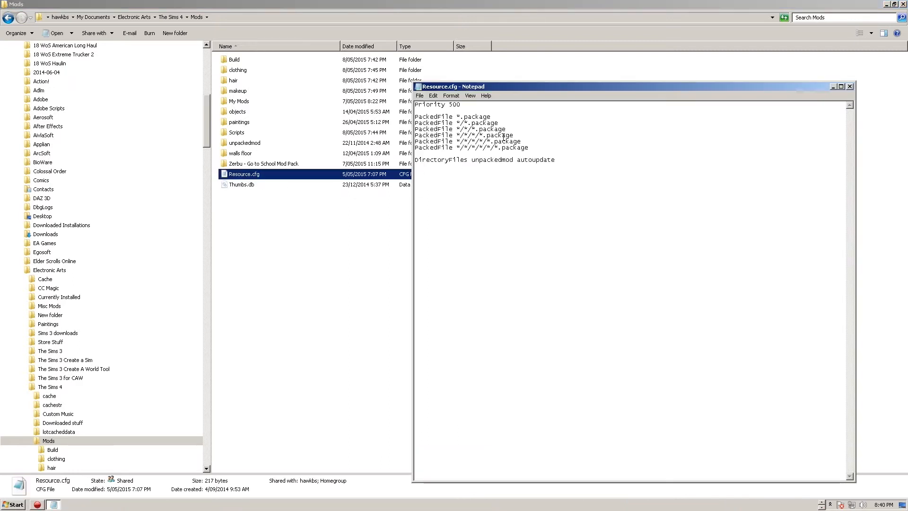
click(841, 86)
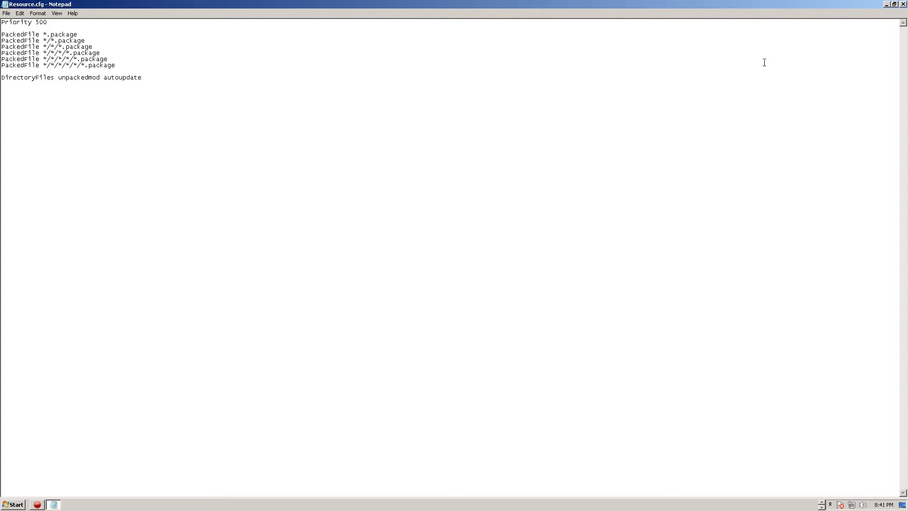
Close Resource.cfg unchanged and paste hawkbs_SW_Tshirt.package into the My Mods subfolder of the Sims 4 Mods folder
click(902, 5)
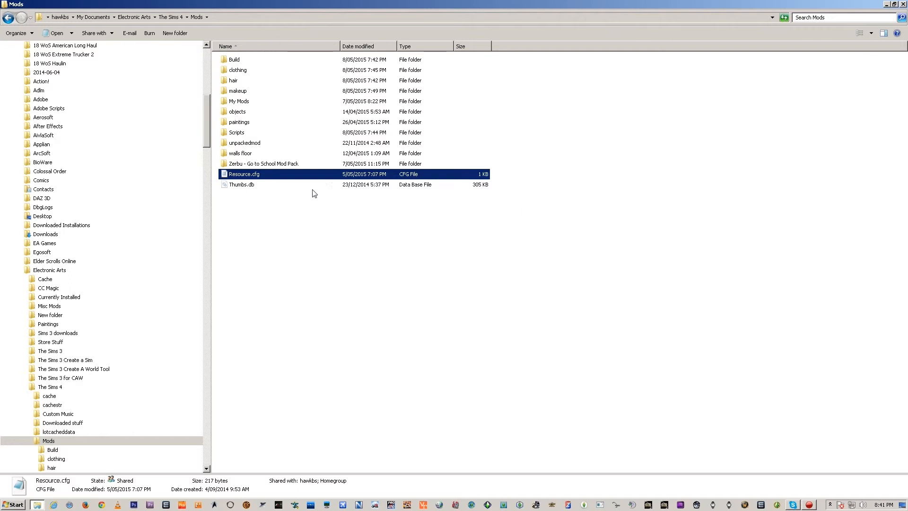
click(286, 271)
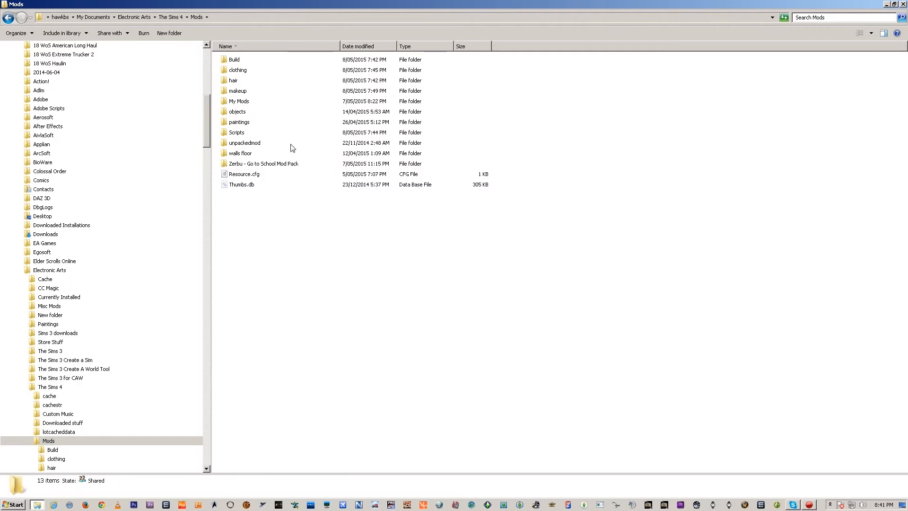
click(246, 104)
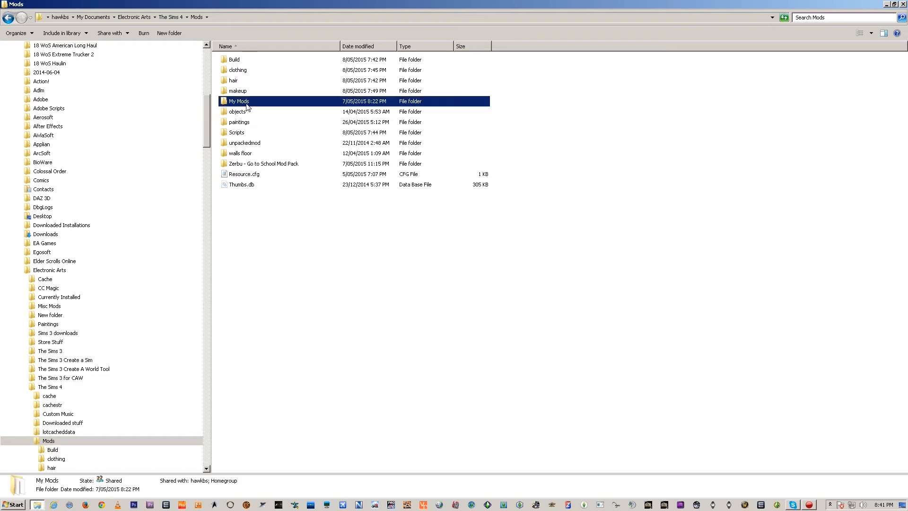
double_click(247, 103)
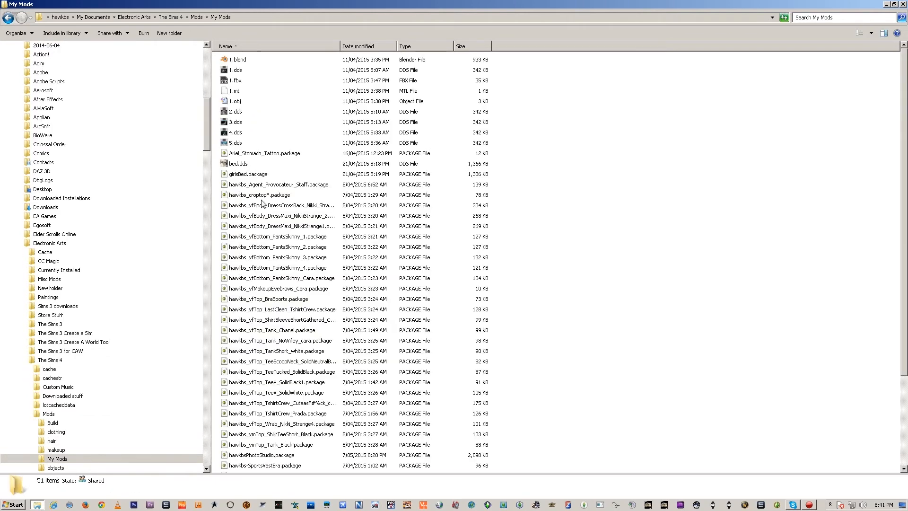
right_click(556, 234)
click(583, 287)
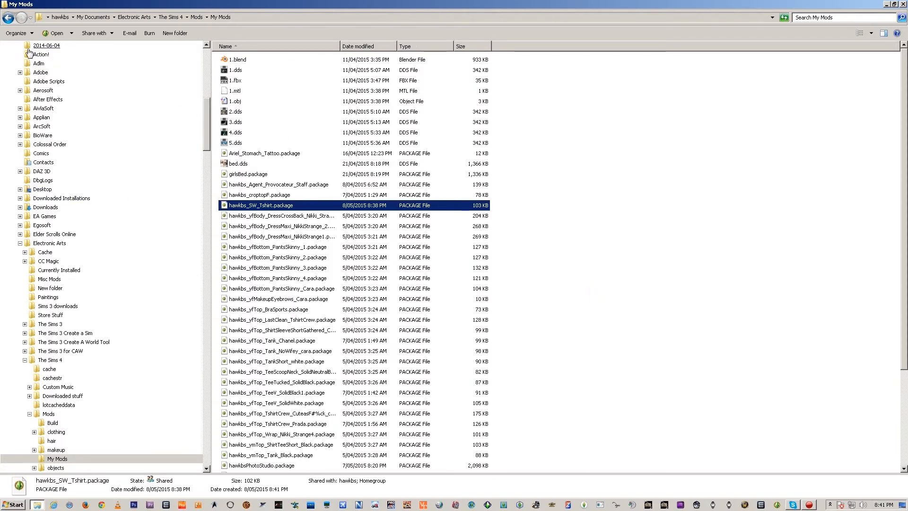
click(7, 19)
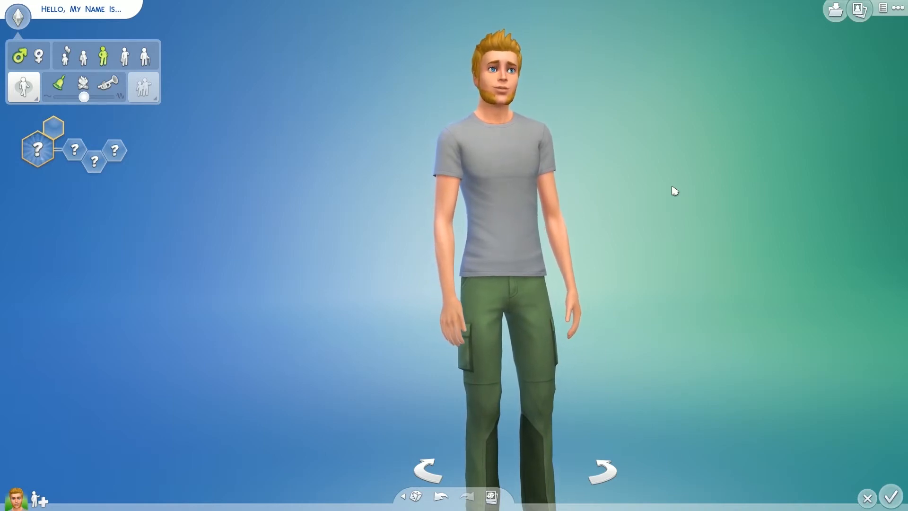
In The Sims 4's Create a Sim, dress the male Sim in the black Star Wars T-shirt and rotate him to check it
click(516, 176)
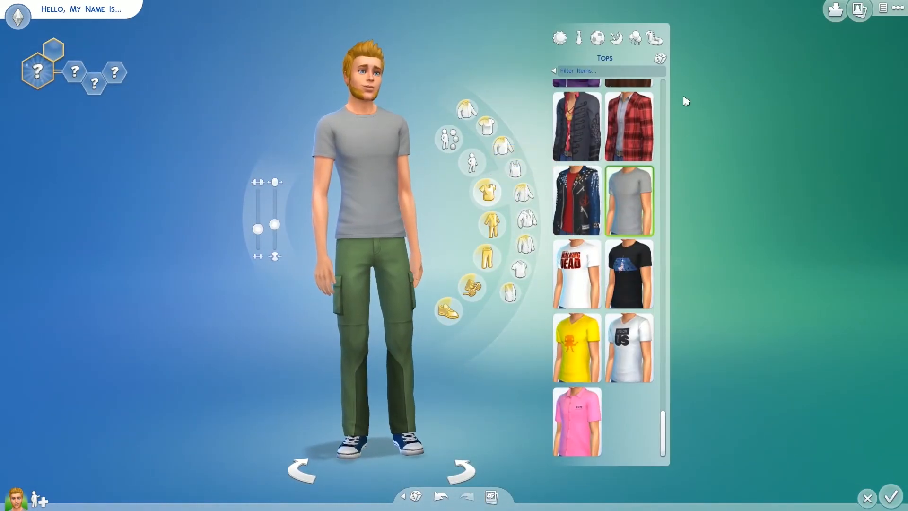
click(627, 280)
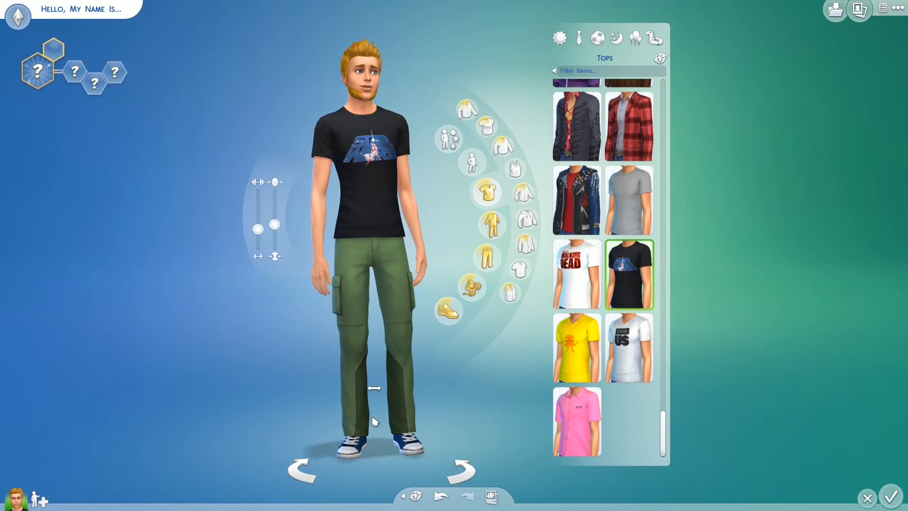
click(473, 467)
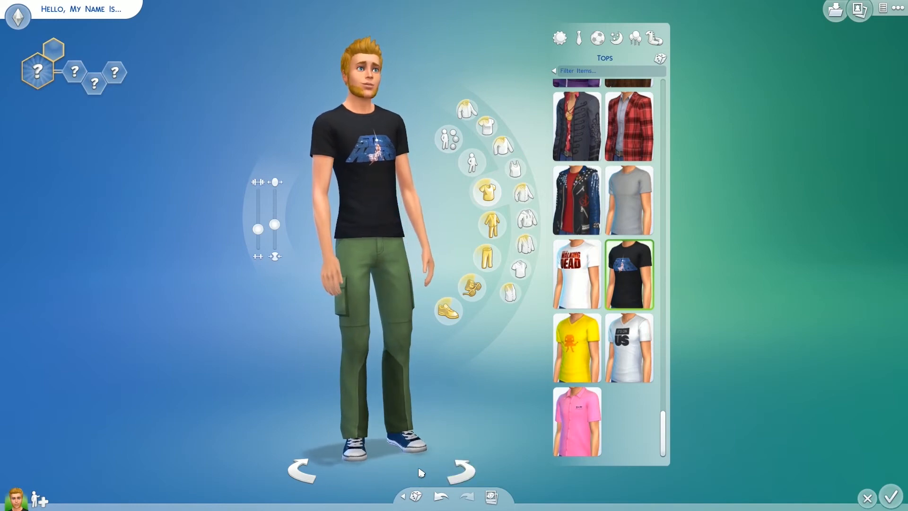
click(462, 478)
click(462, 478)
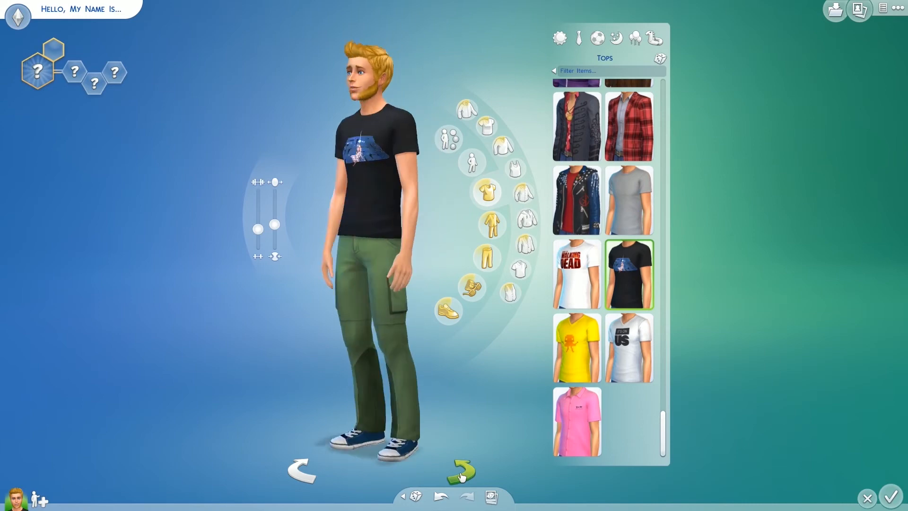
Examine the Star Wars print on the Sim's T-shirt up close and from farther away
scroll(391, 196, up, 4)
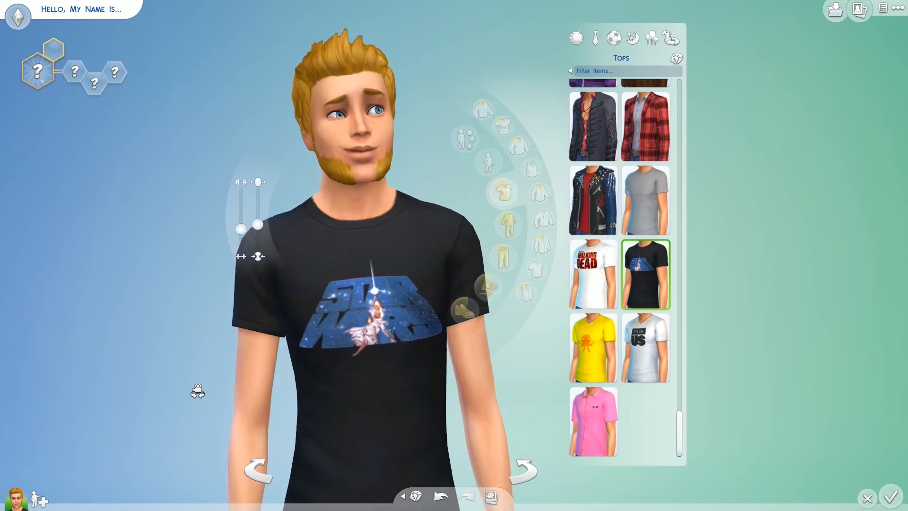
scroll(316, 387, down, 3)
drag(329, 386, 327, 387)
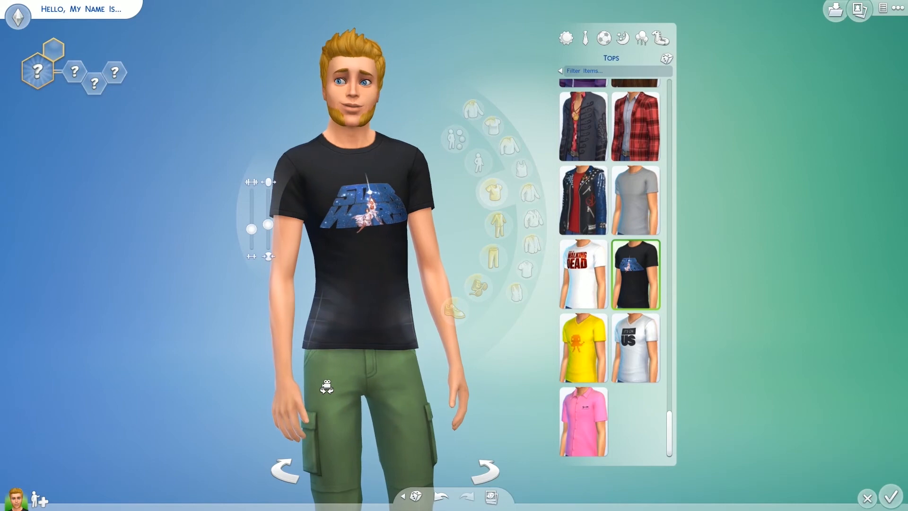
scroll(331, 371, down, 2)
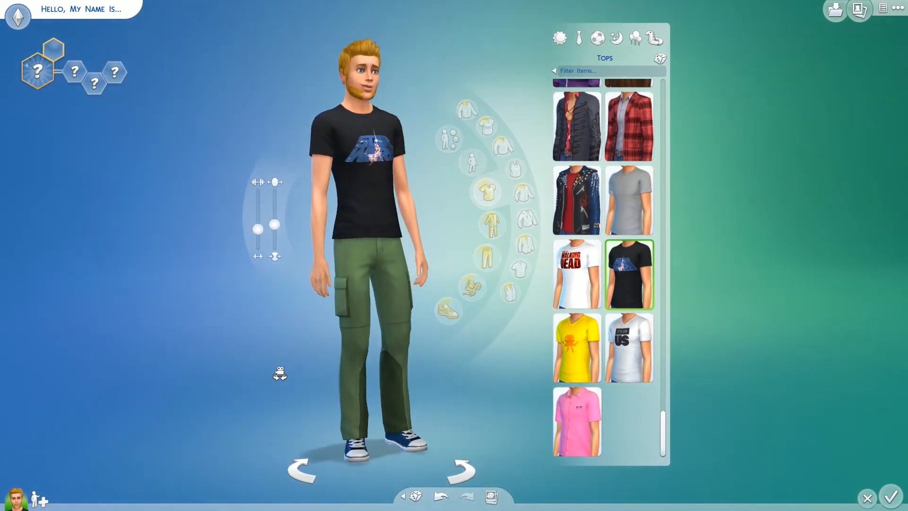
scroll(280, 374, up, 3)
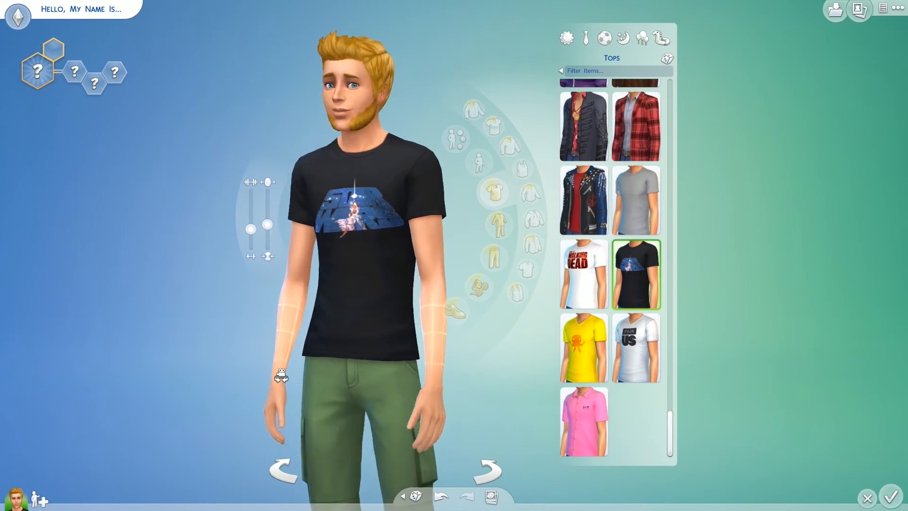
scroll(279, 379, up, 2)
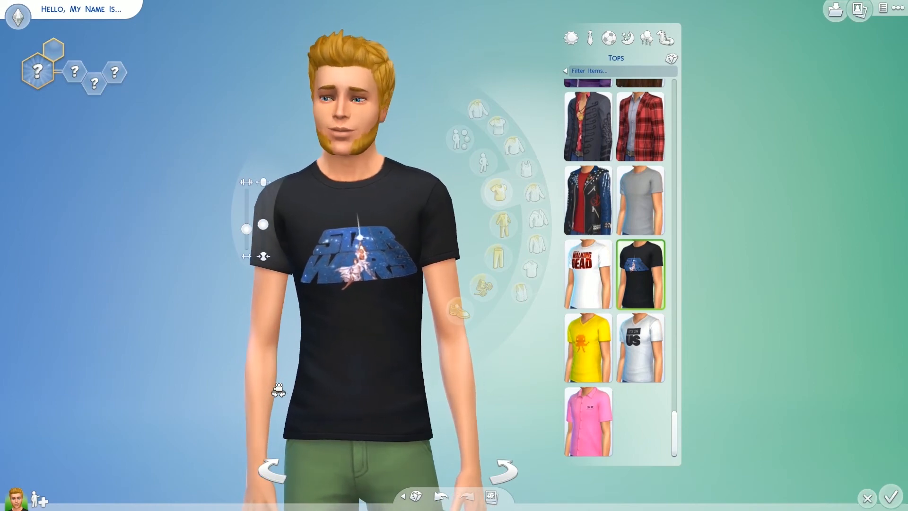
scroll(284, 390, down, 2)
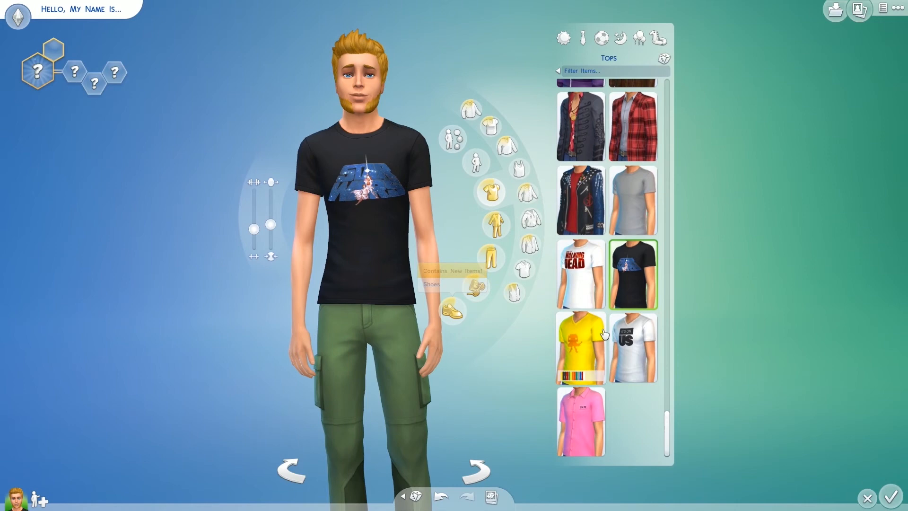
Browse back through the Tops catalogue to look over the other available shirts and hoodies
scroll(604, 333, up, 2)
scroll(604, 333, up, 8)
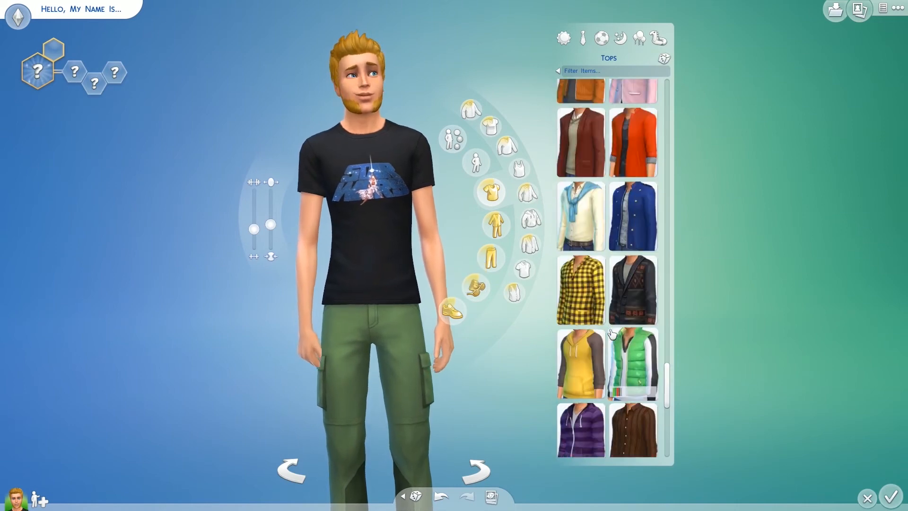
scroll(645, 276, up, 10)
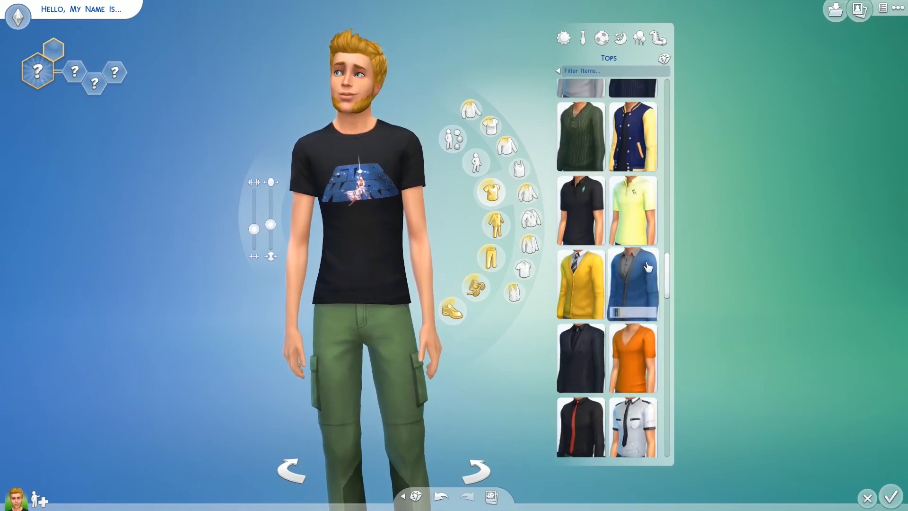
scroll(648, 263, up, 5)
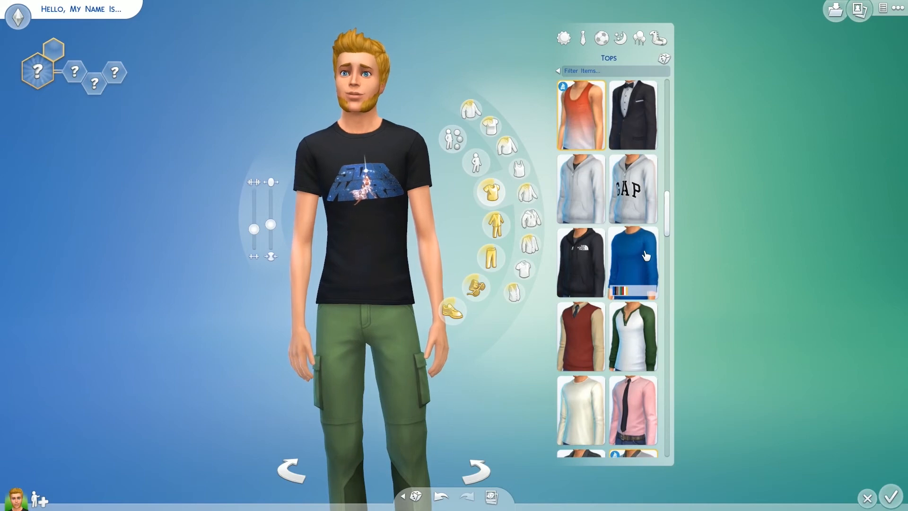